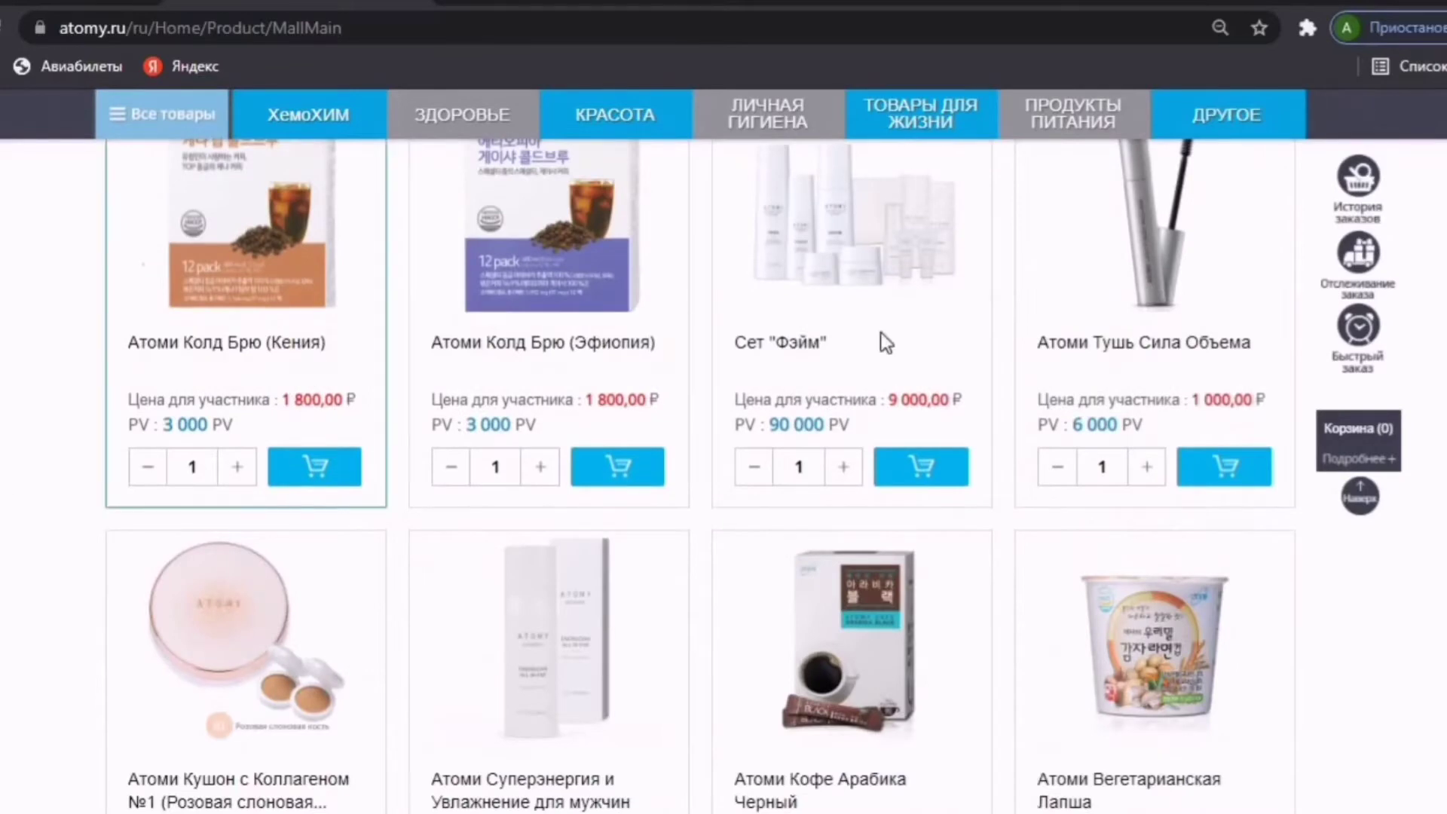
# Step: Open the product page of Атоми Тушь Сила Объема and look through its description, composition and features
pyautogui.scroll(2, 1121, 343)
pyautogui.click(1123, 349)
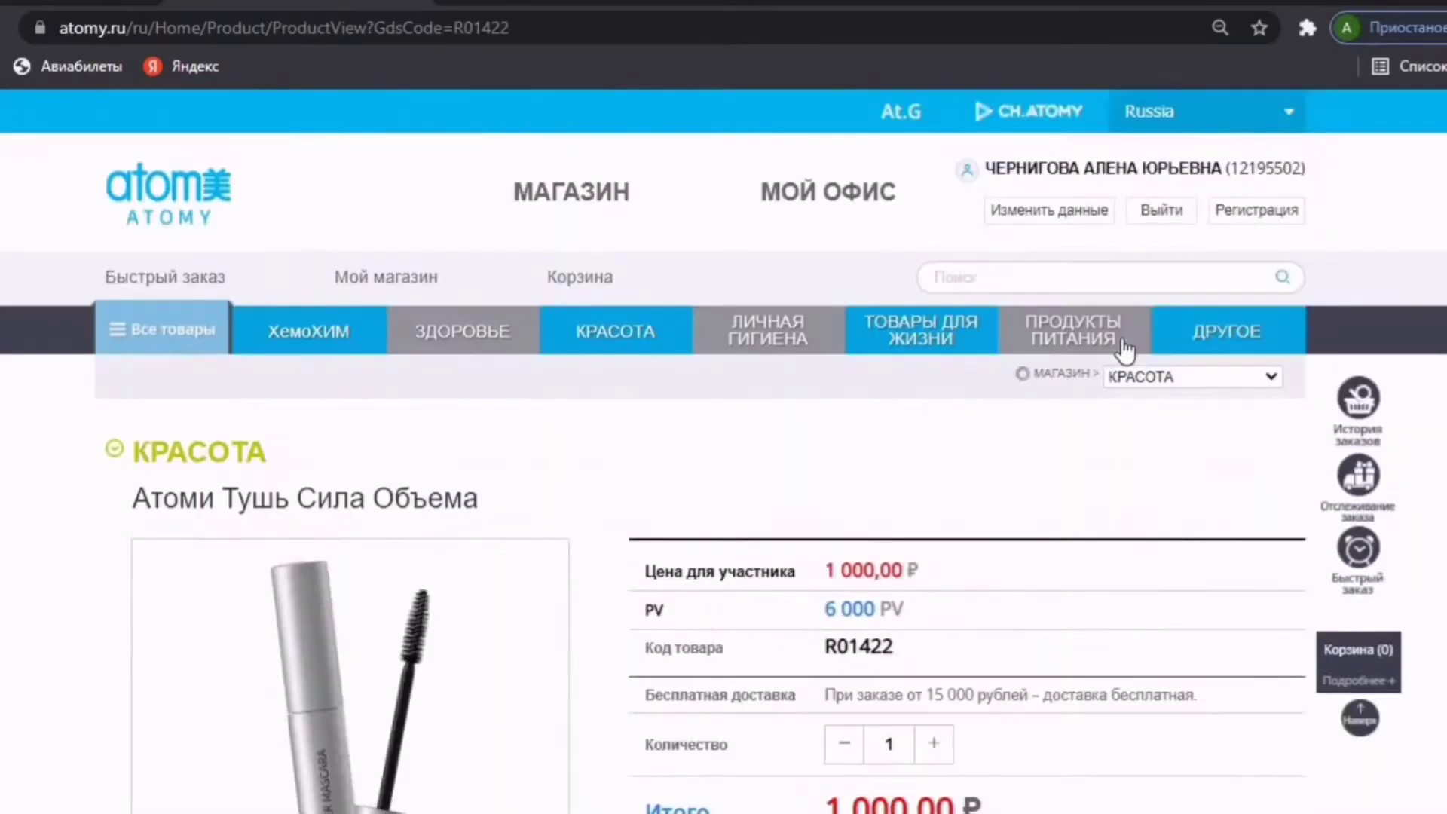
pyautogui.scroll(-8, 8, 510)
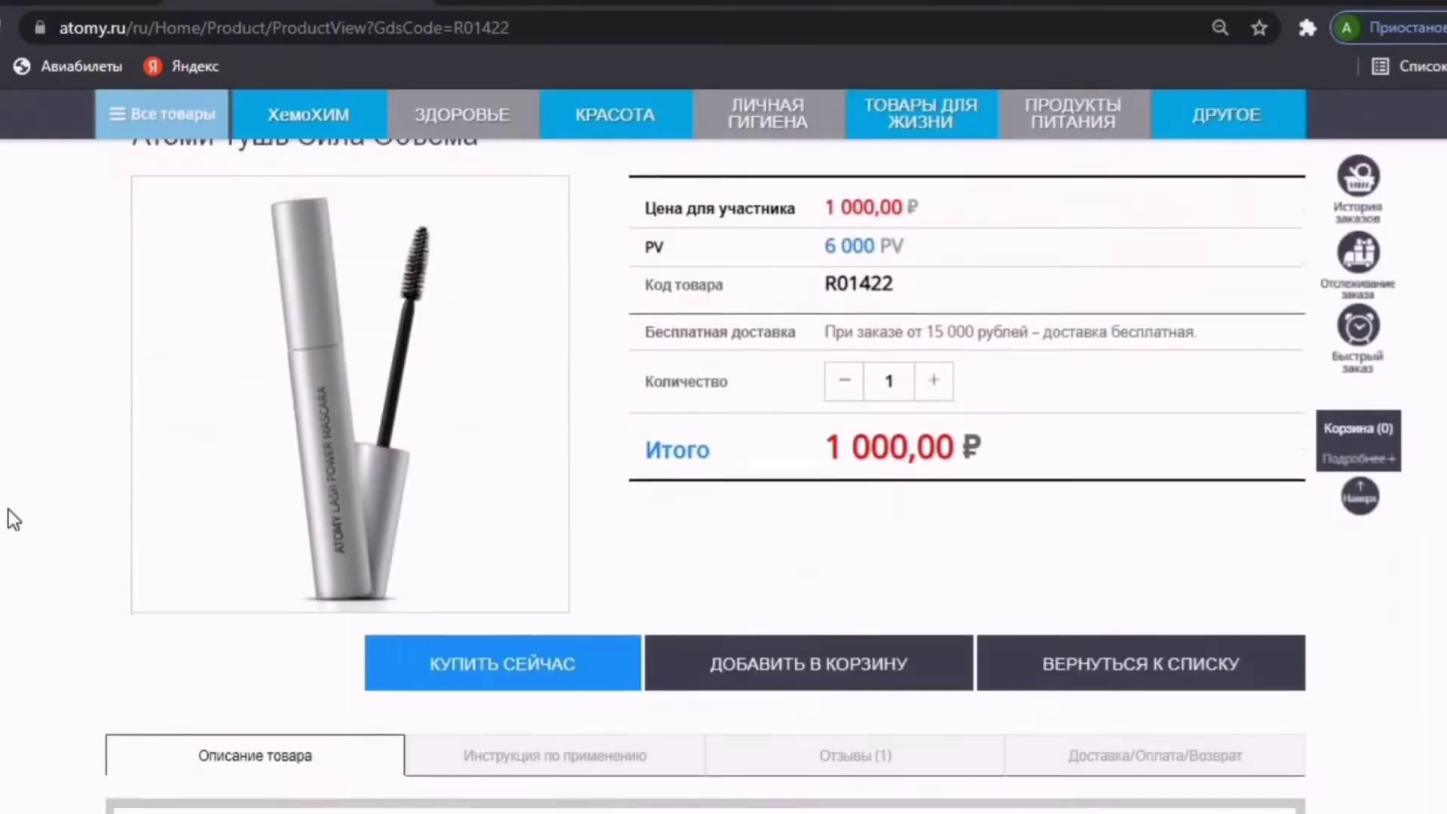
pyautogui.scroll(-12, 3, 514)
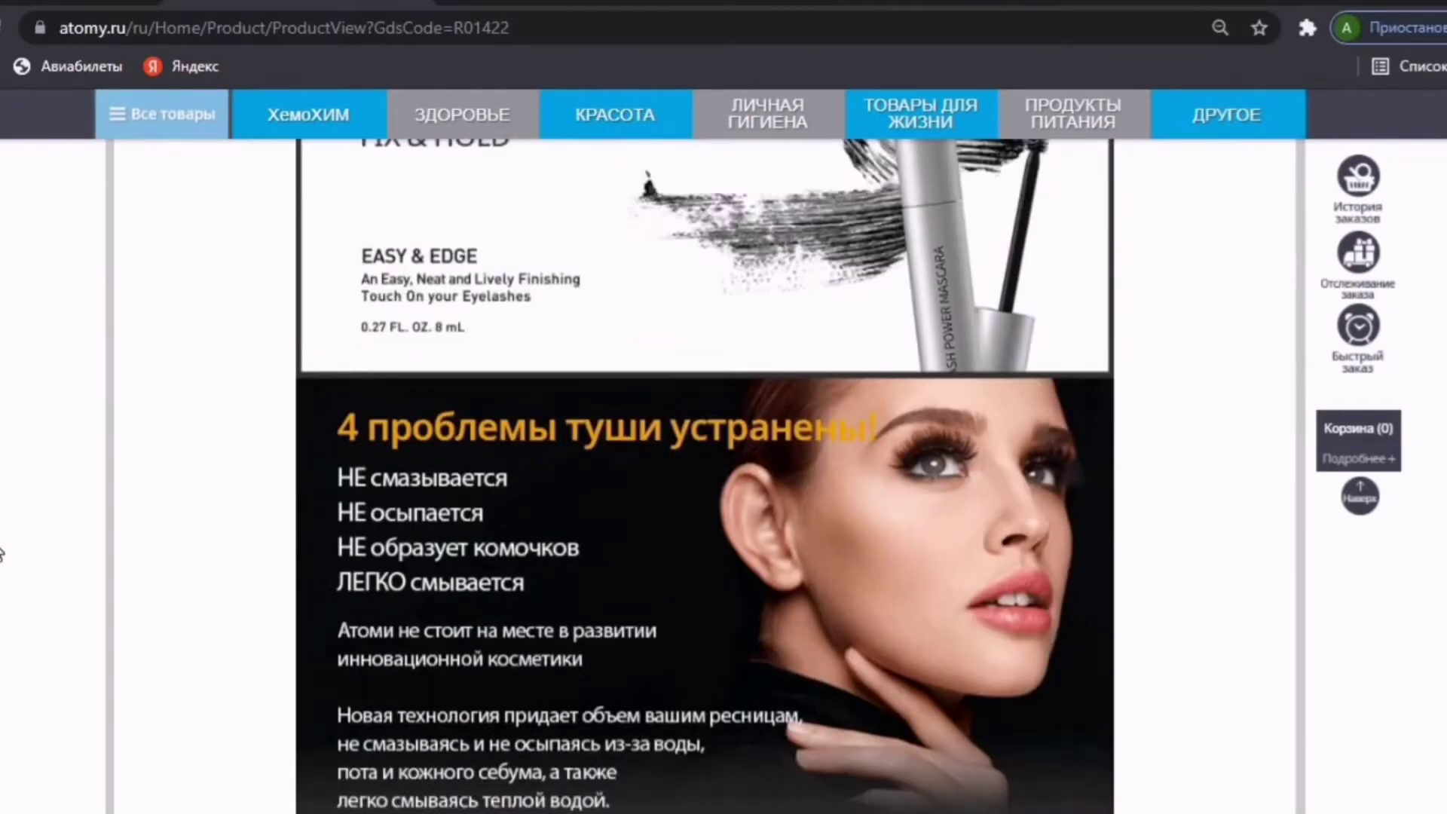
pyautogui.scroll(-11, 2, 558)
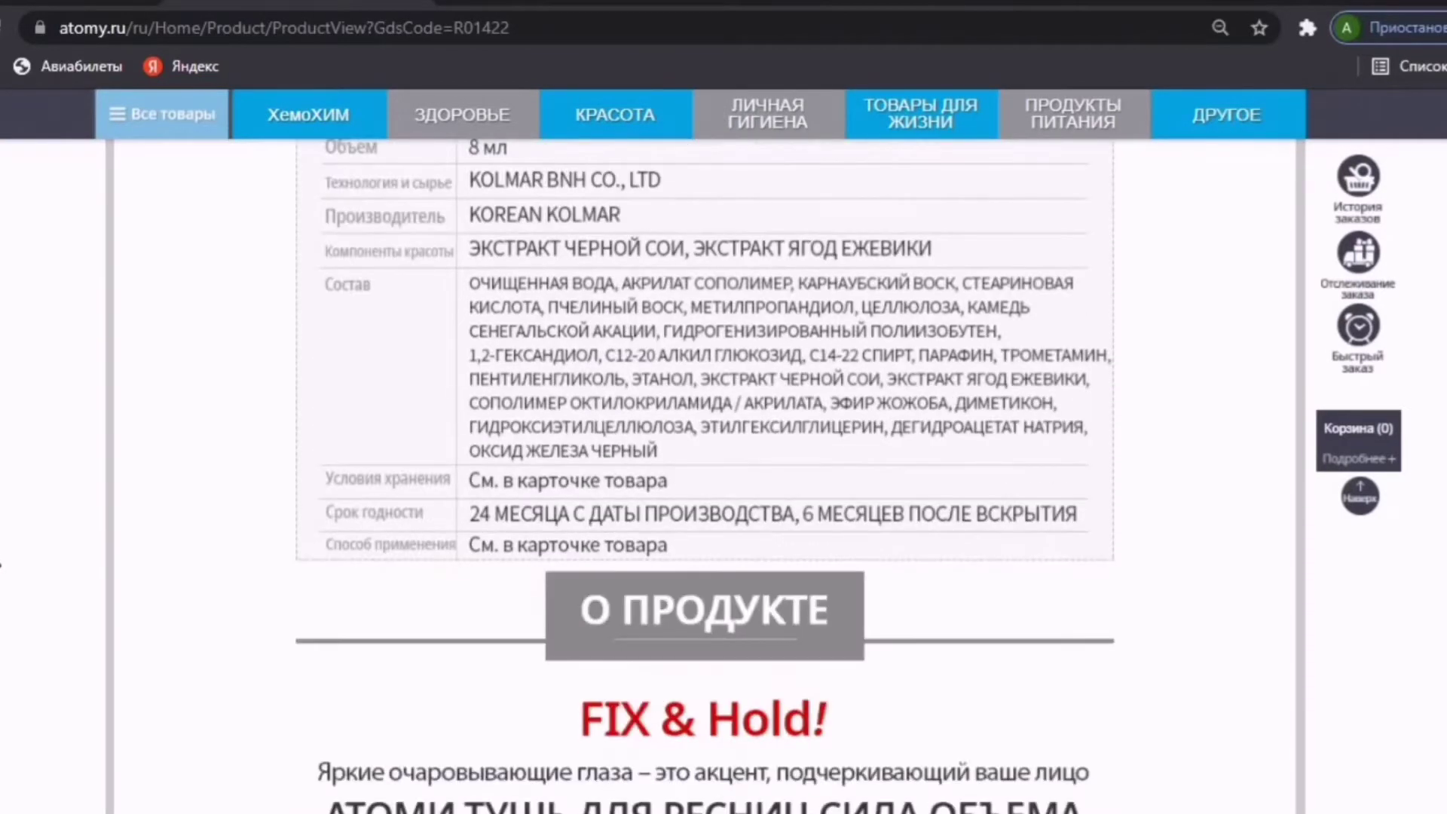
pyautogui.scroll(-4, 2, 563)
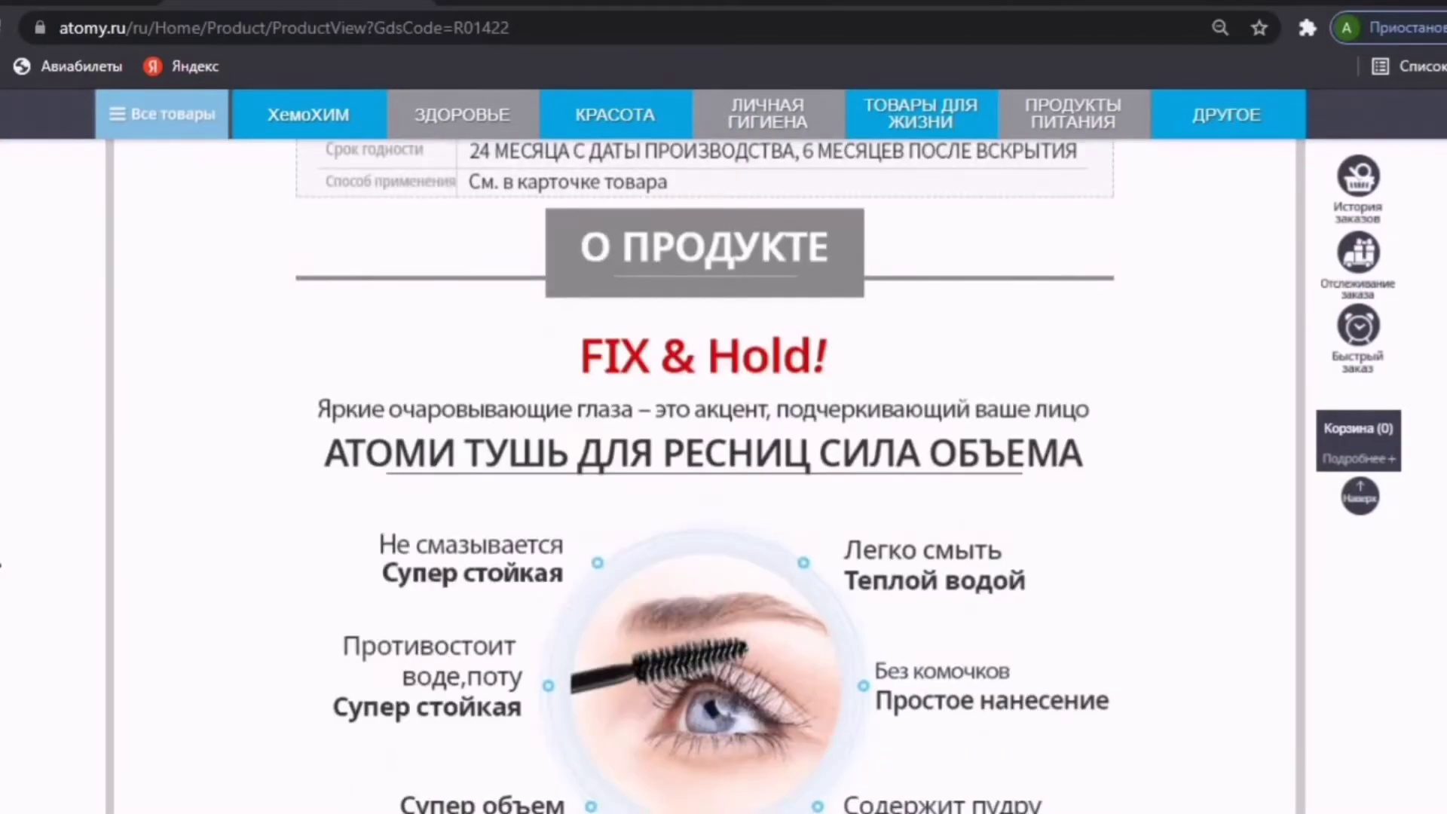
pyautogui.scroll(-20, 2, 564)
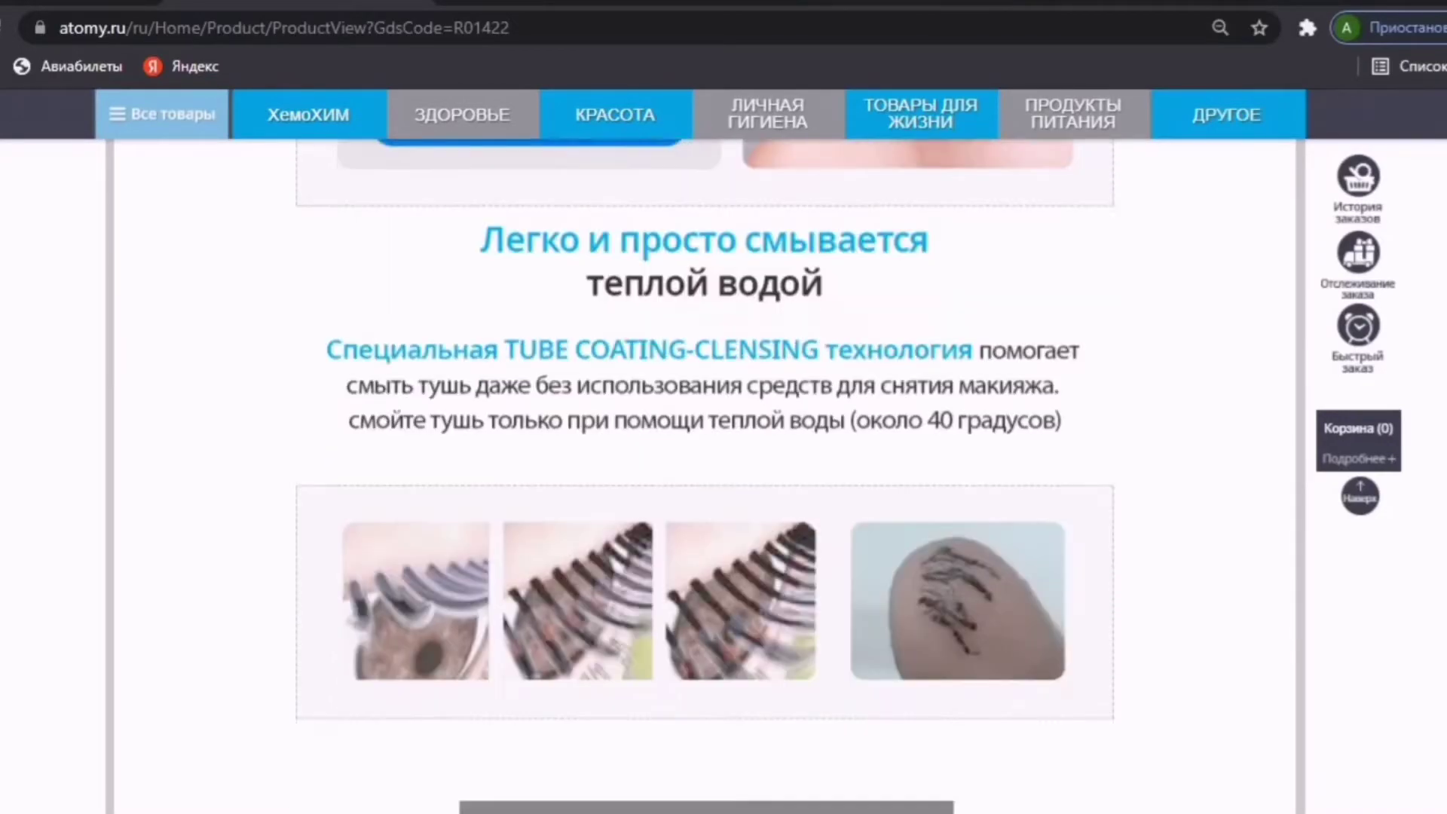
pyautogui.scroll(-8, 704, 475)
pyautogui.scroll(20, 704, 475)
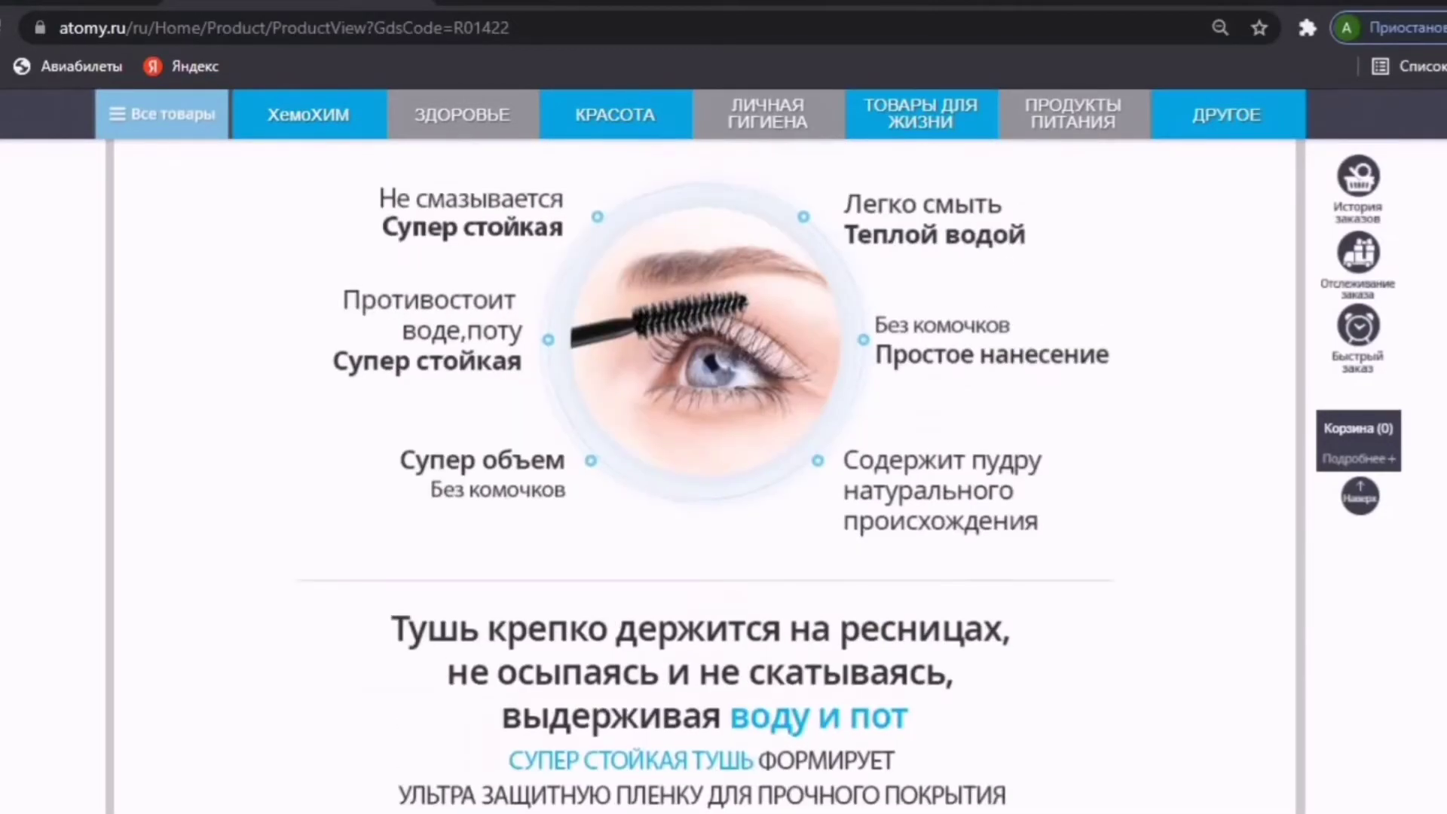
pyautogui.scroll(20, 704, 475)
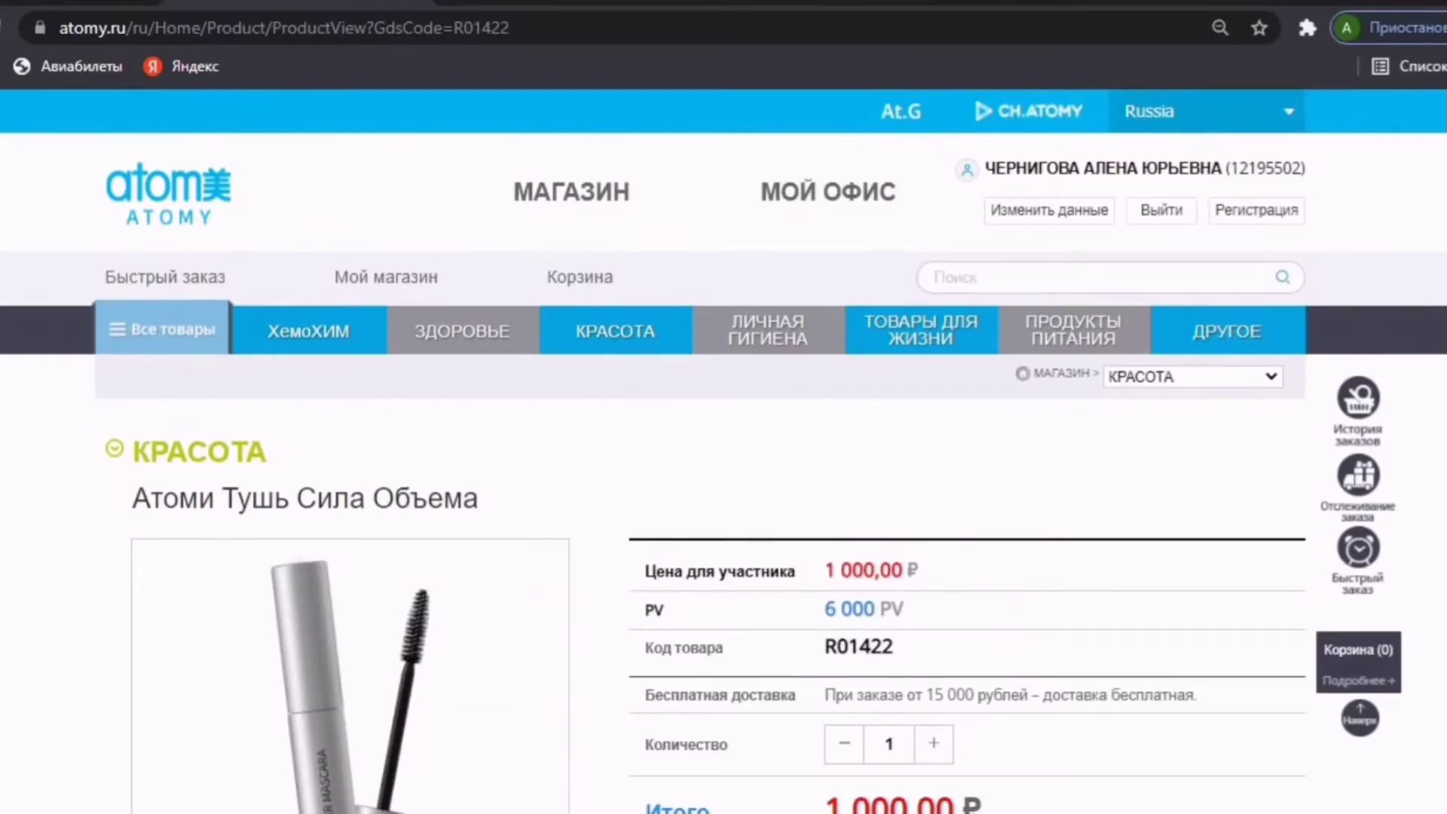
# Step: Add one Атоми Тушь Сила Объема mascara to the cart from its product page
pyautogui.scroll(-10, 487, 527)
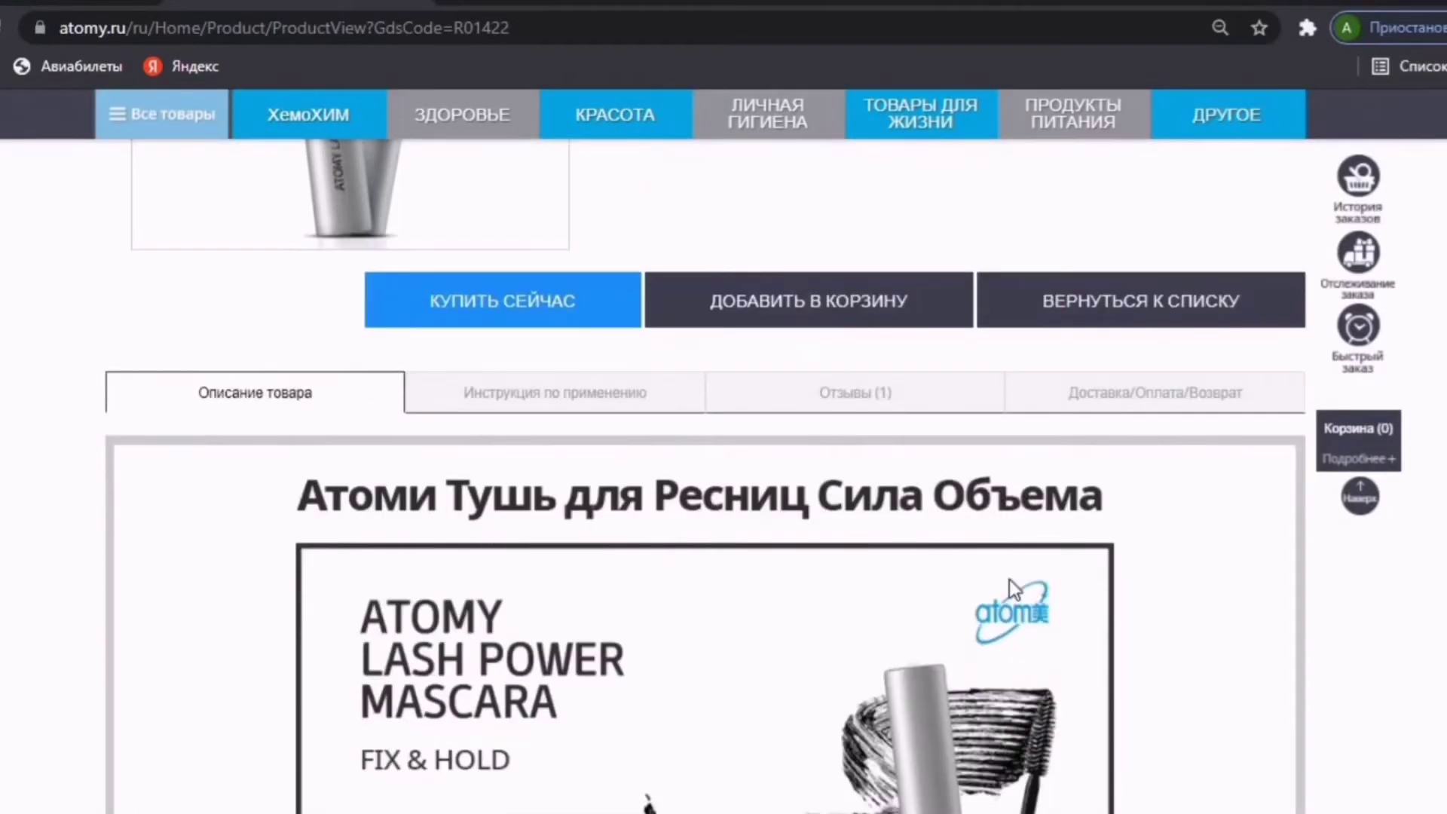
pyautogui.scroll(2, 942, 520)
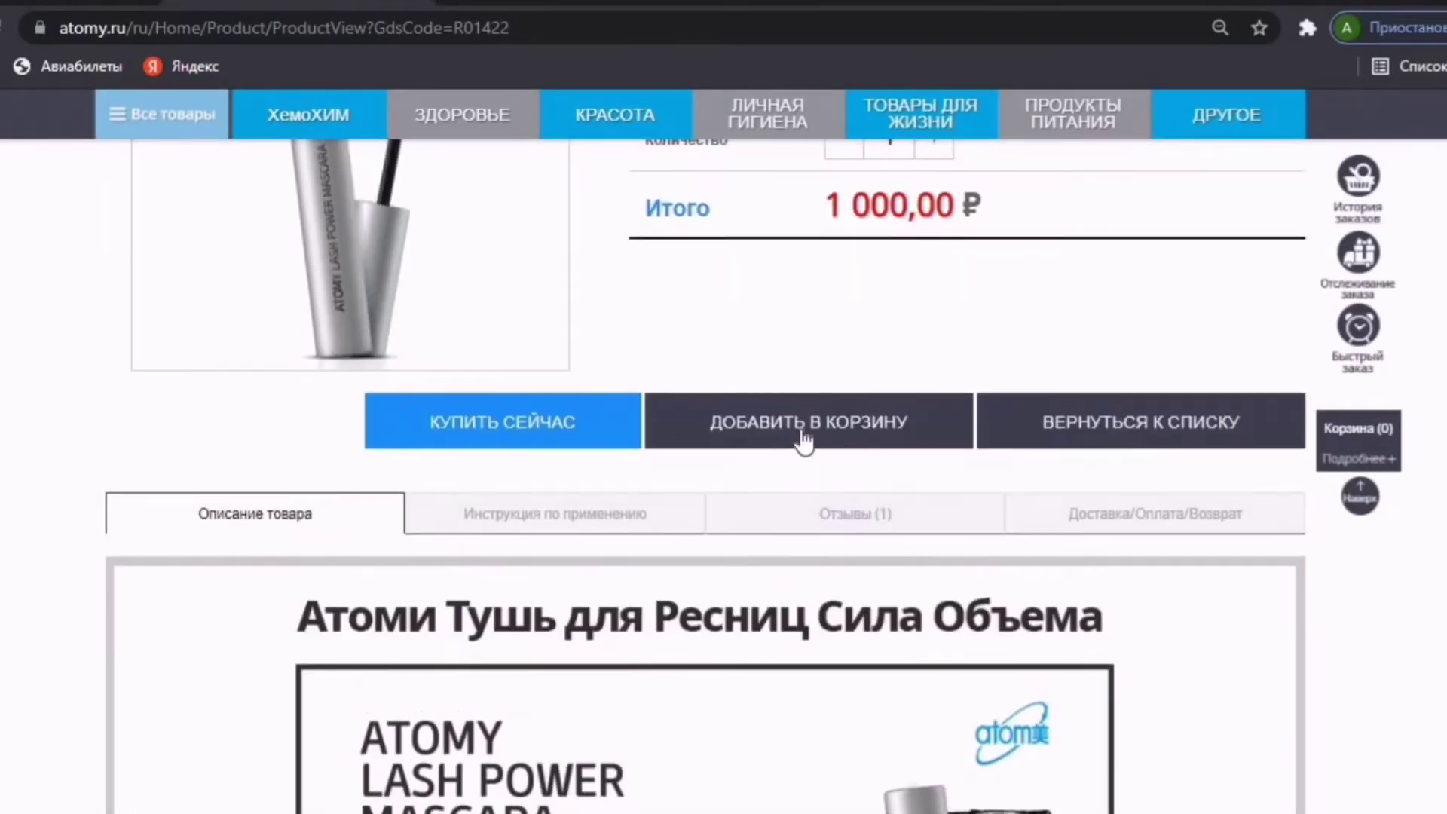
pyautogui.click(801, 430)
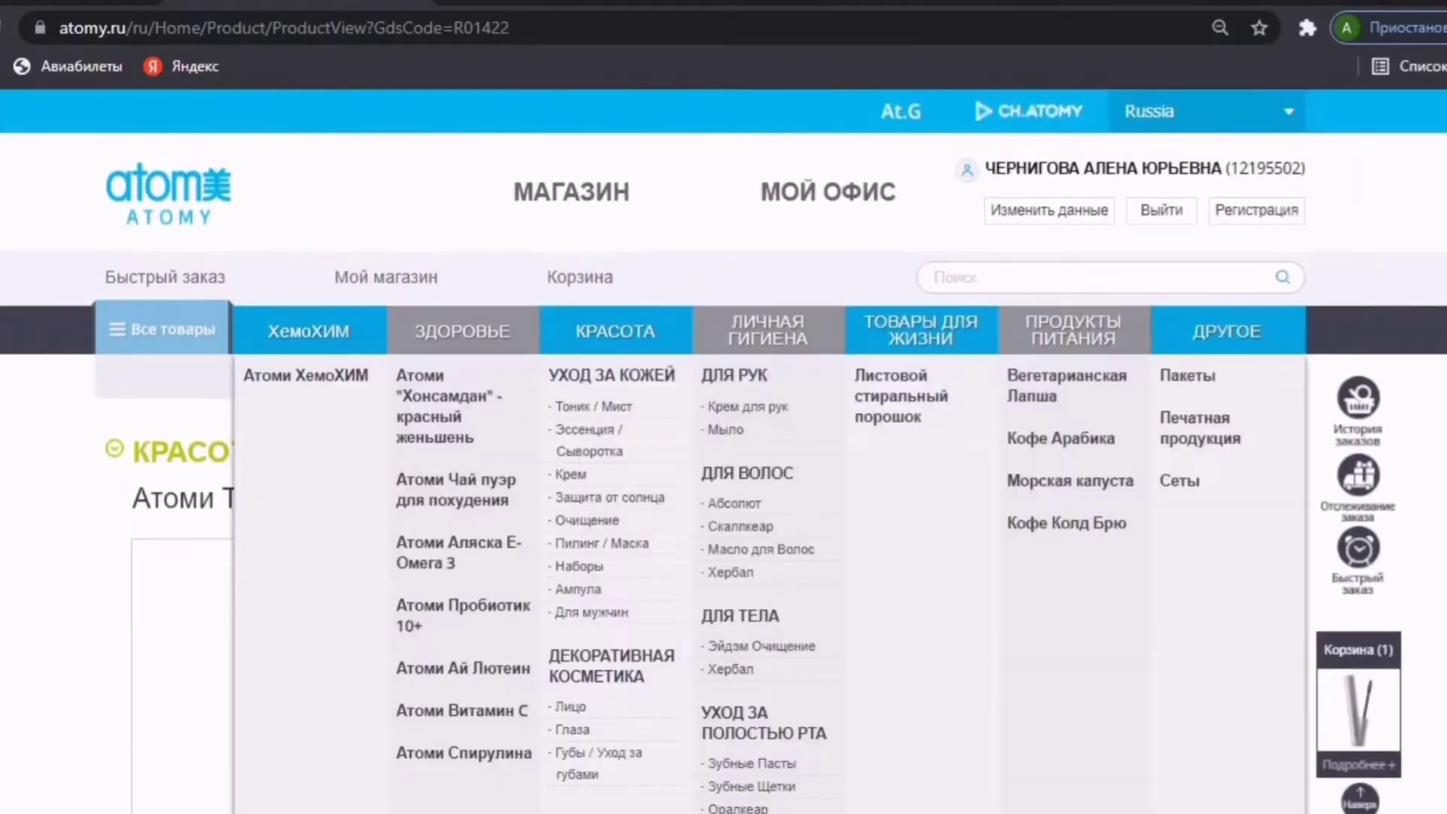
# Step: Add one Атоми Гидра Сияние Набор from page 2 of the shop's product list to the cart
pyautogui.scroll(-15, 407, 620)
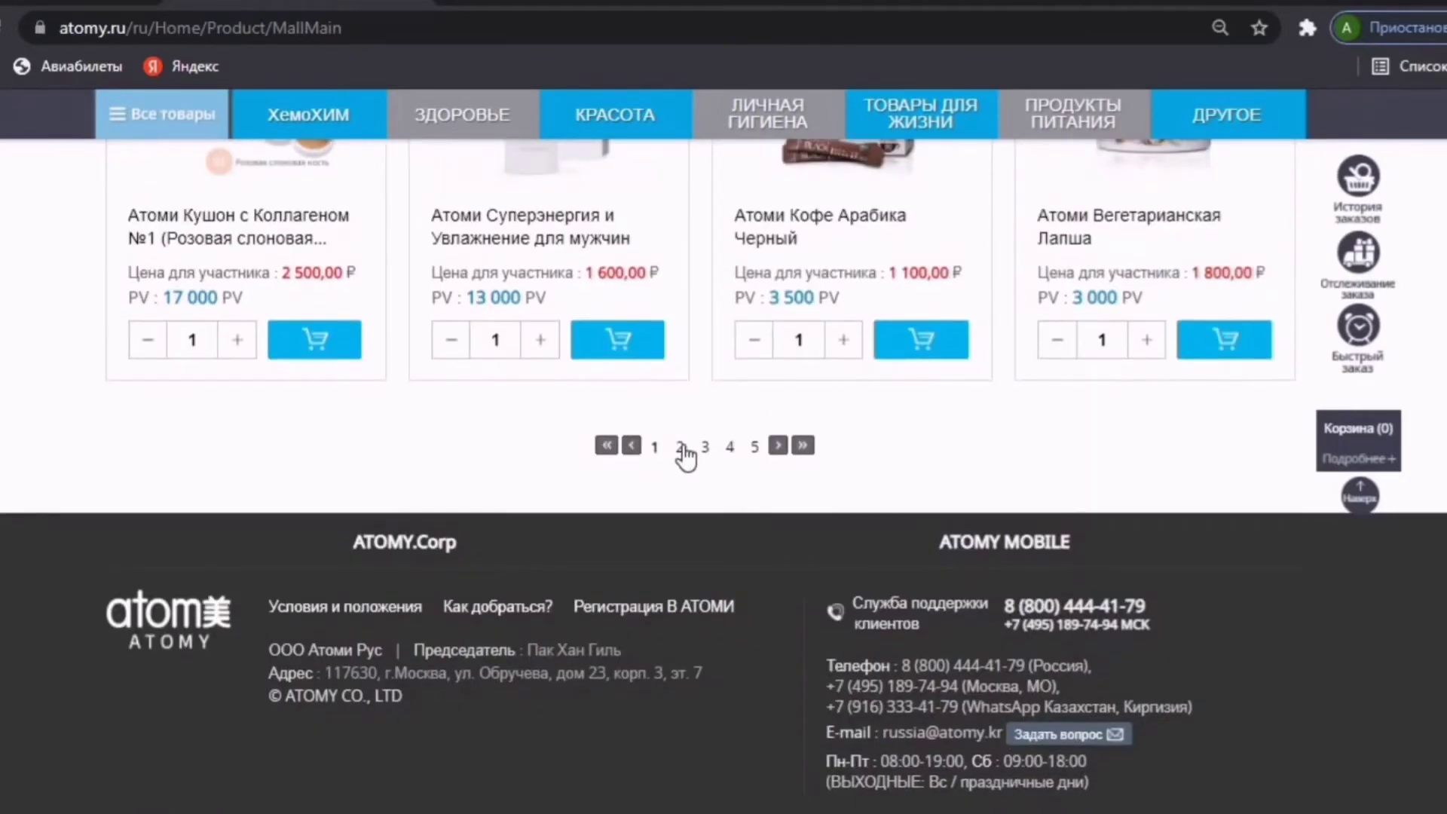
pyautogui.click(683, 449)
pyautogui.scroll(-18, 681, 448)
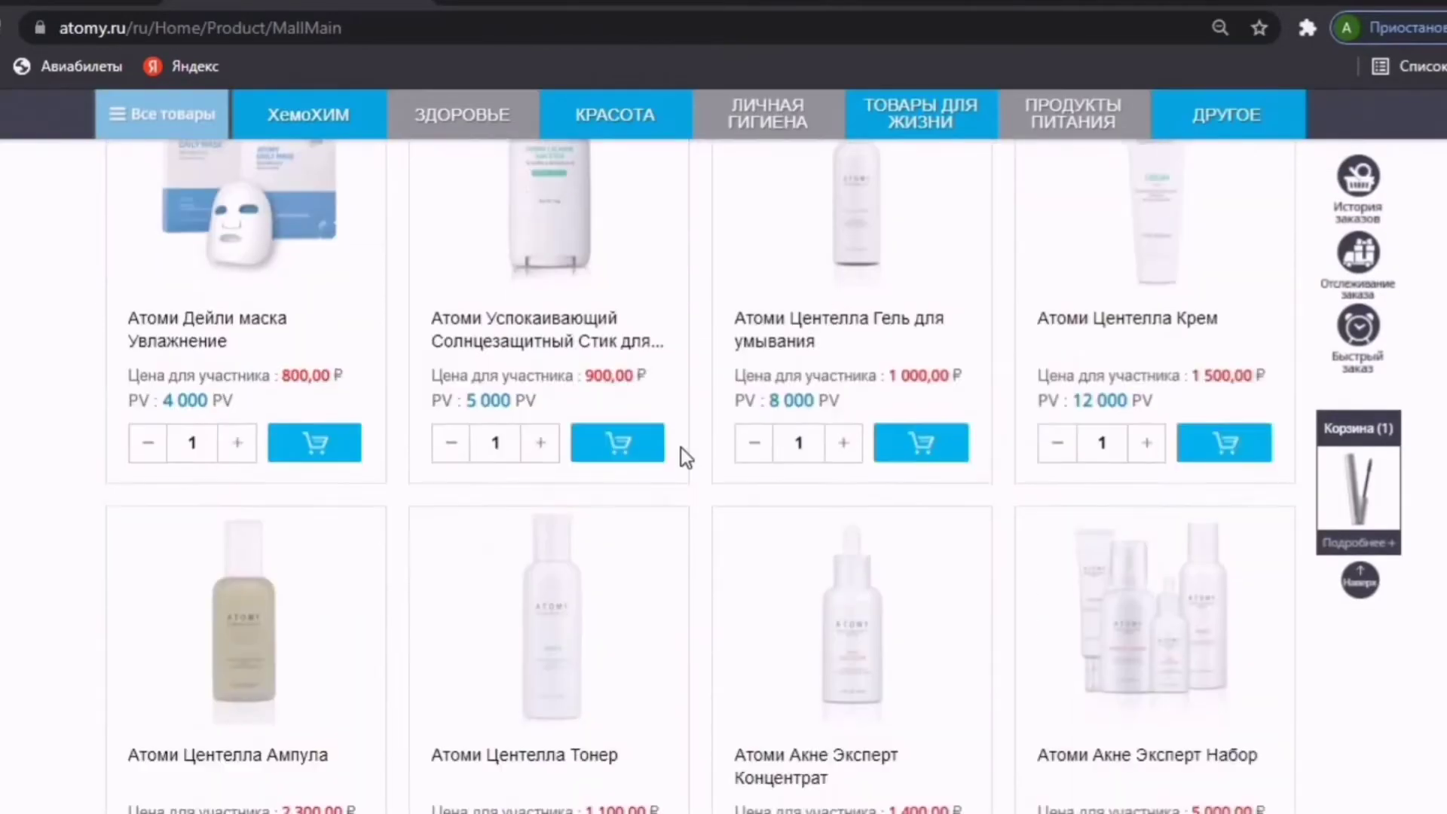
pyautogui.scroll(-10, 681, 446)
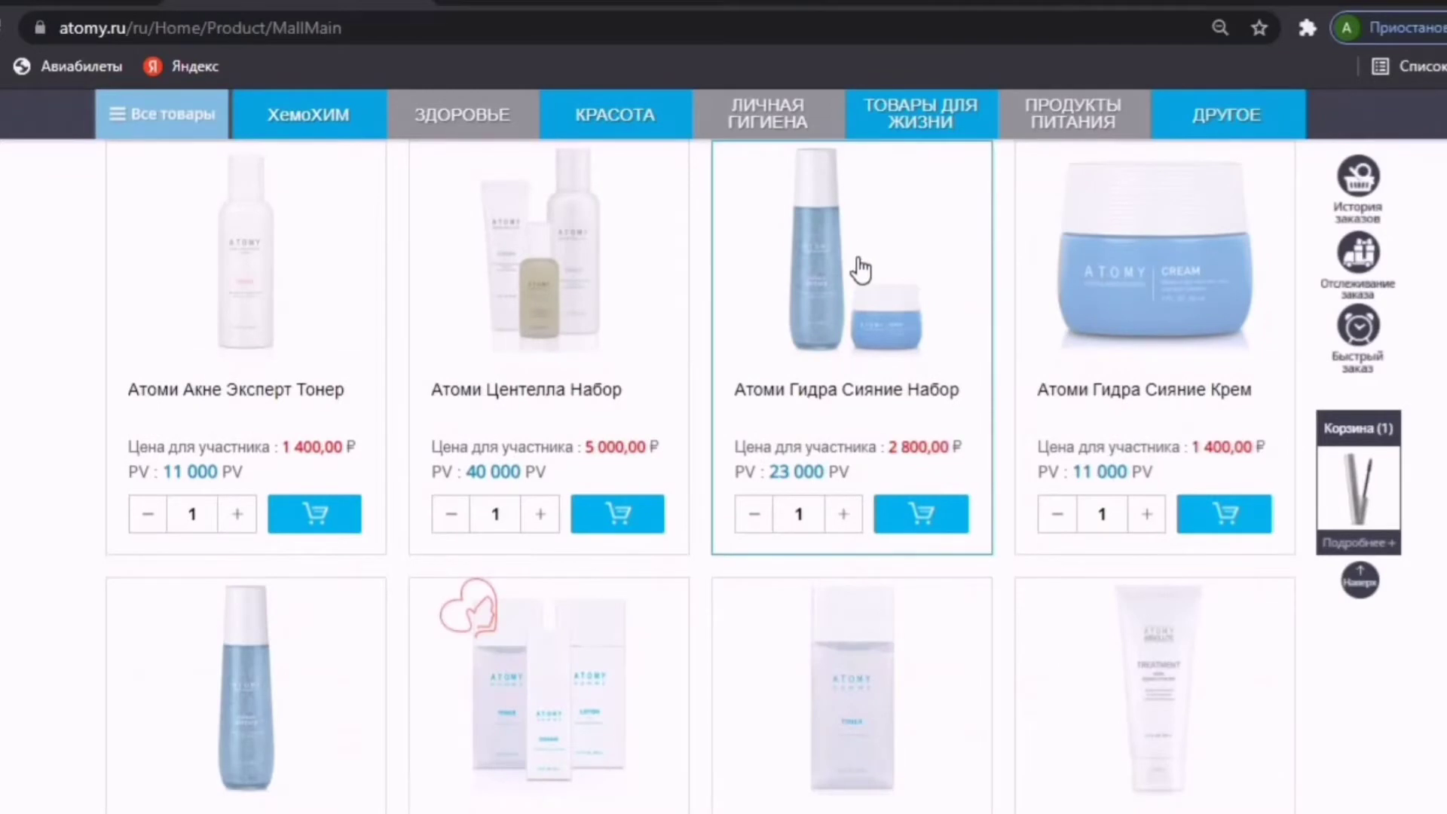
pyautogui.scroll(2, 867, 339)
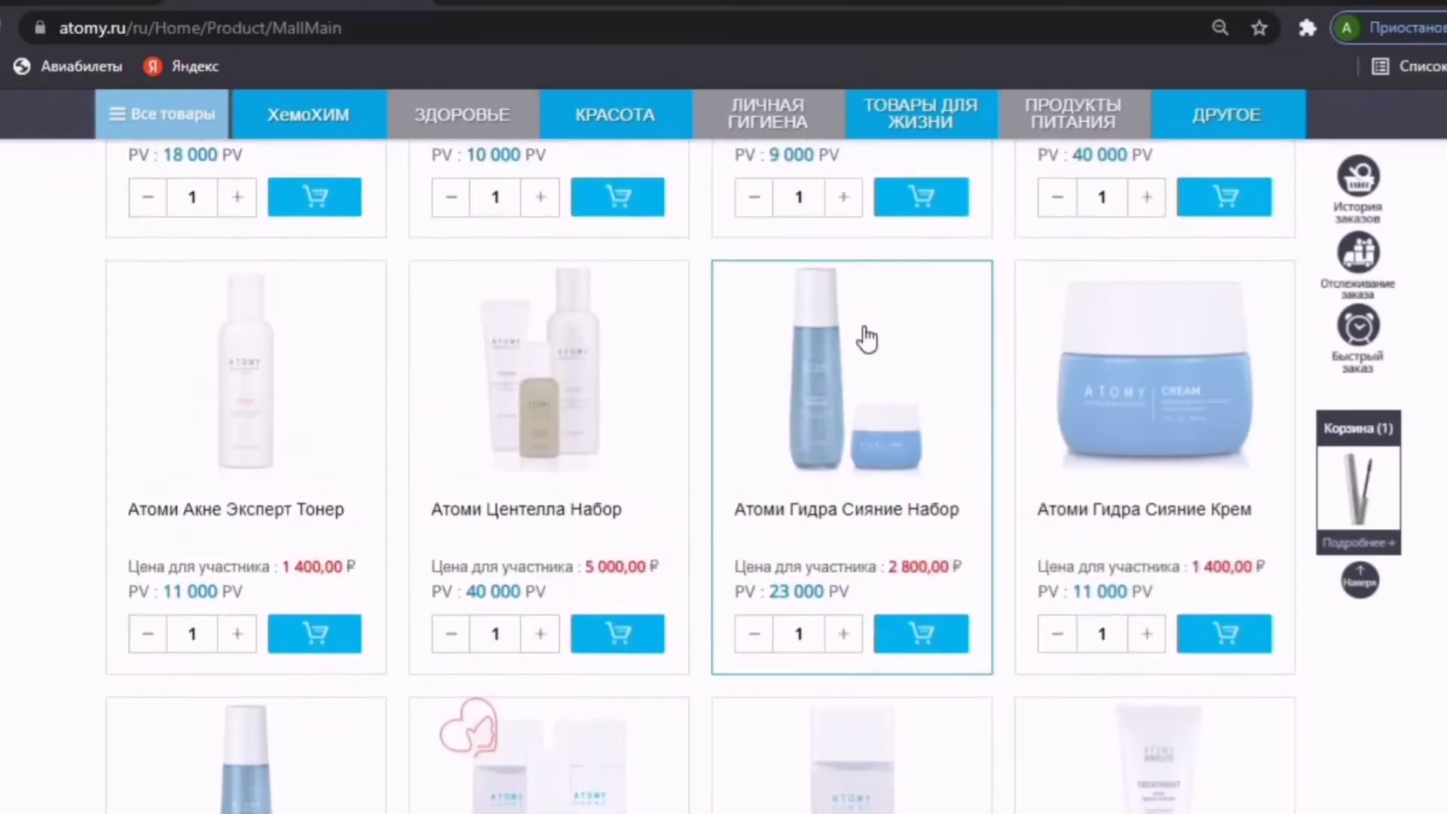
pyautogui.click(921, 633)
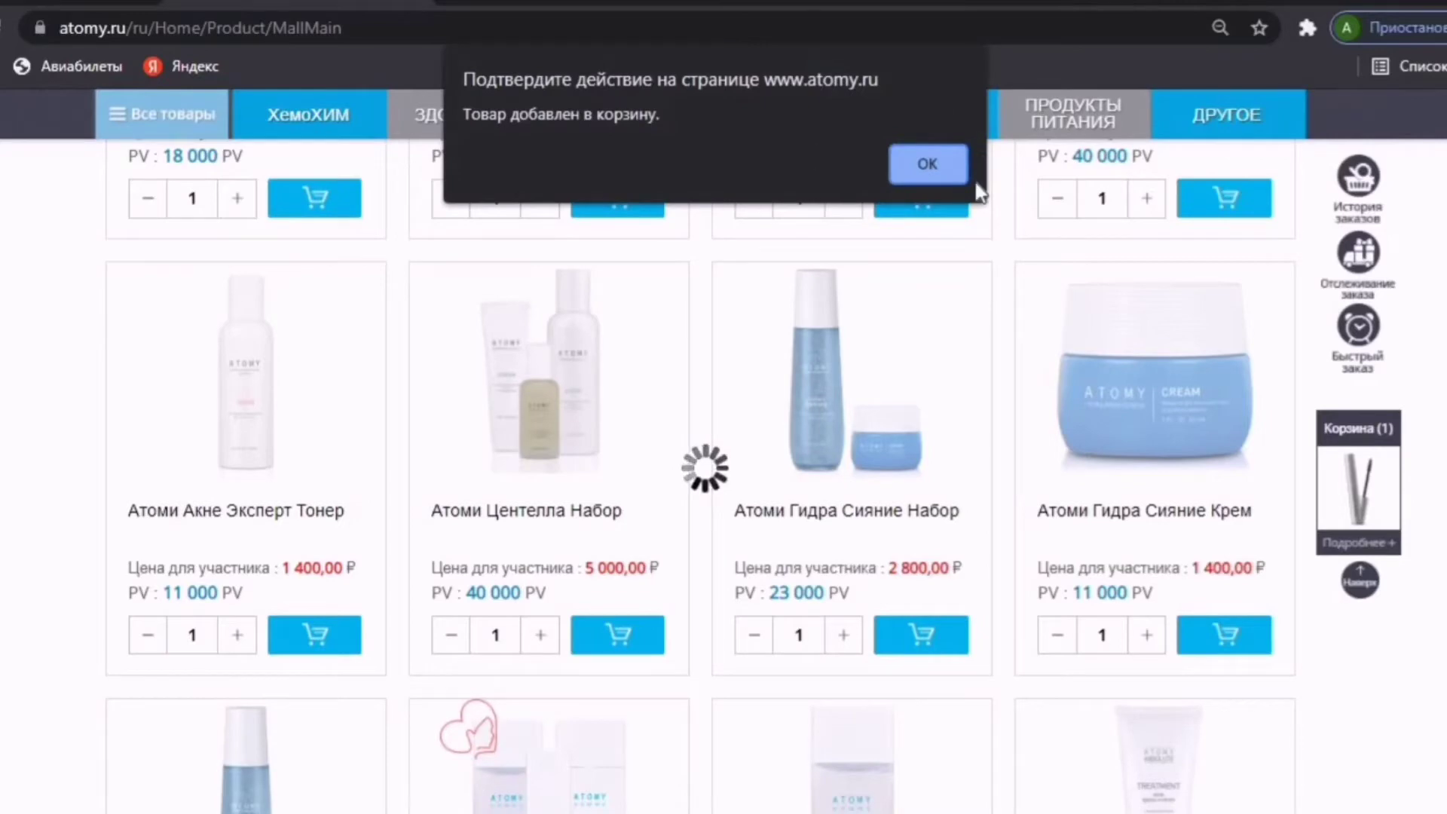
pyautogui.click(928, 168)
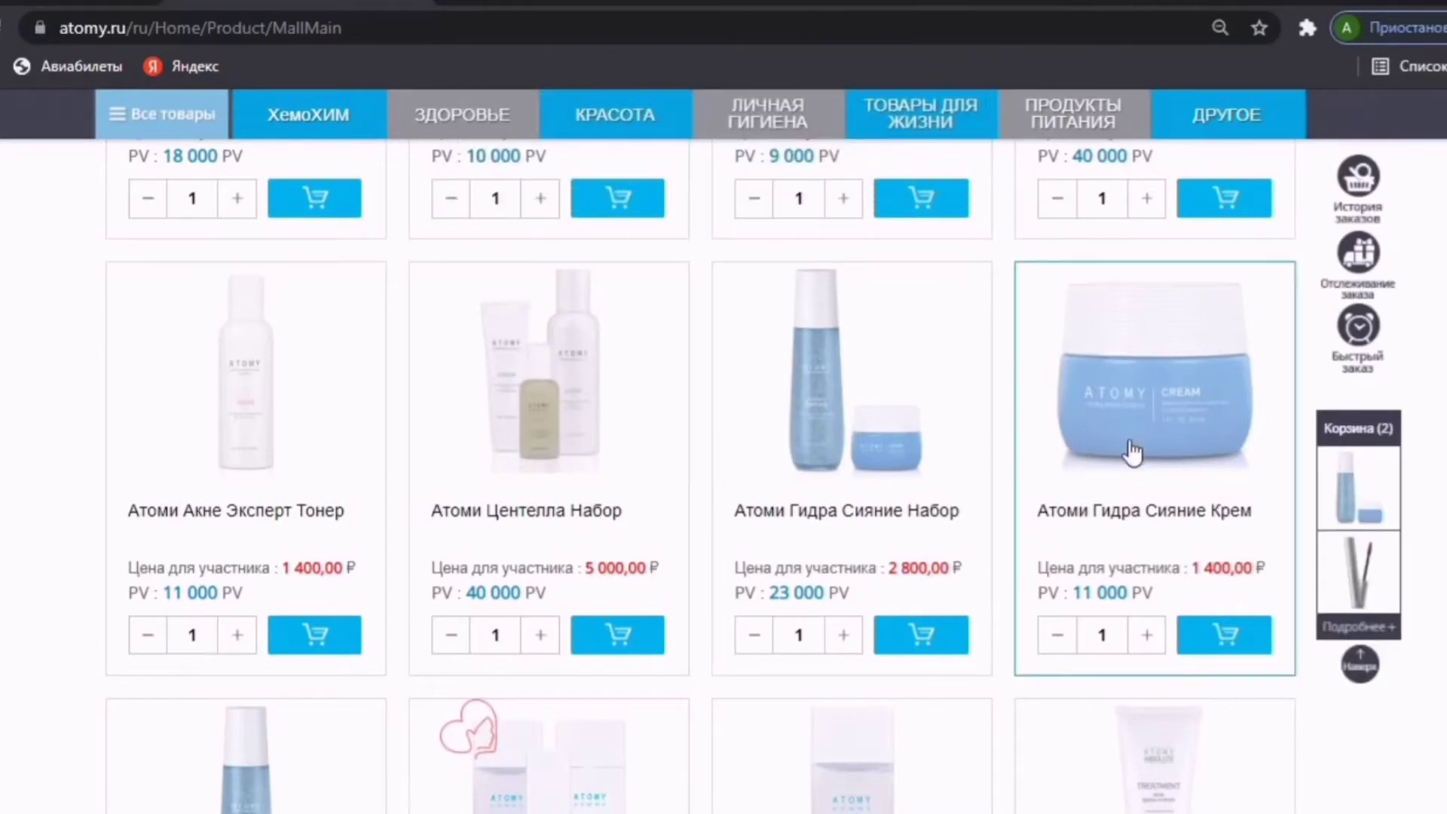
# Step: Open the shopping cart and review the products in it
pyautogui.scroll(15, 1131, 467)
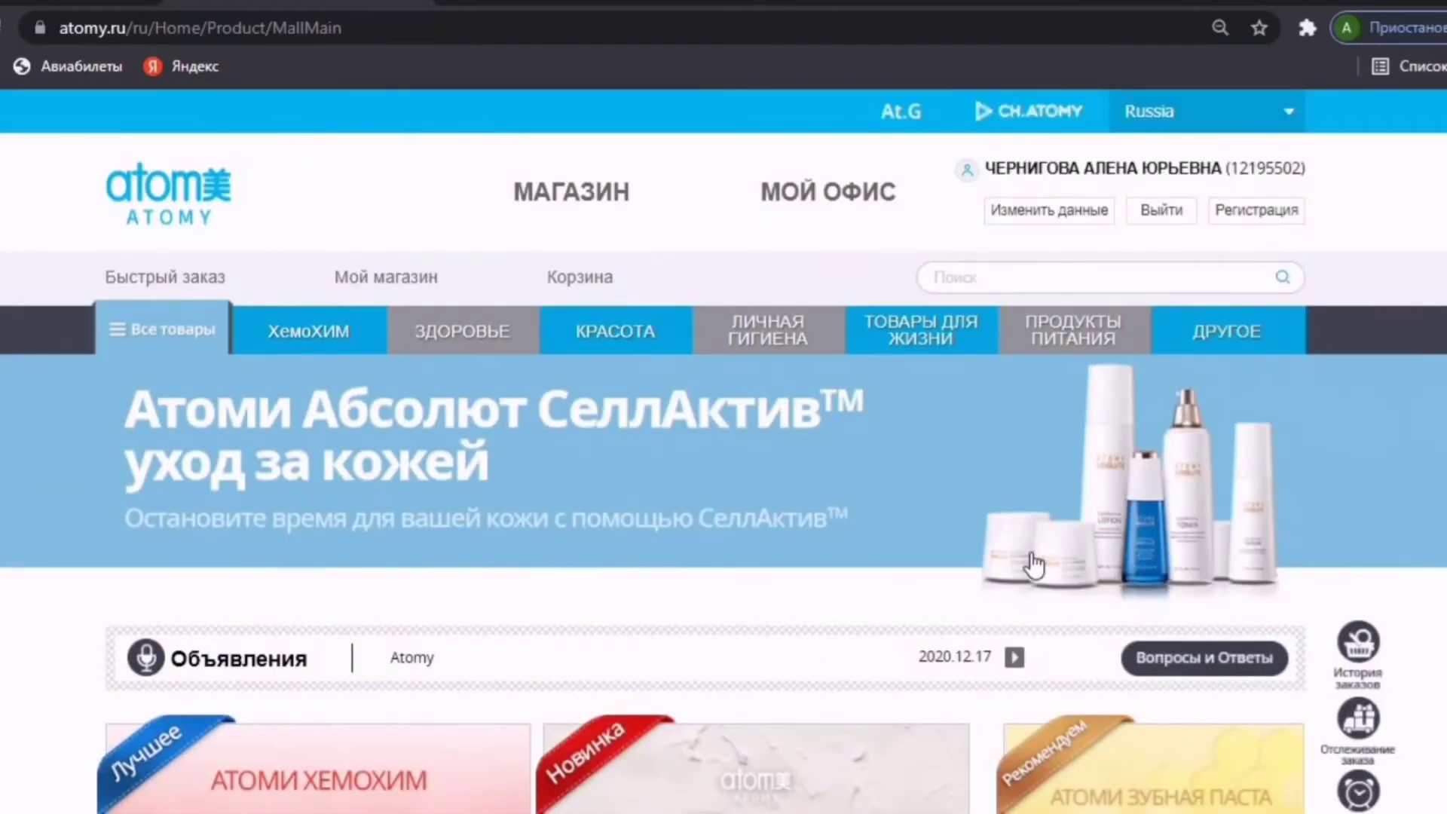
pyautogui.scroll(-5, 1425, 641)
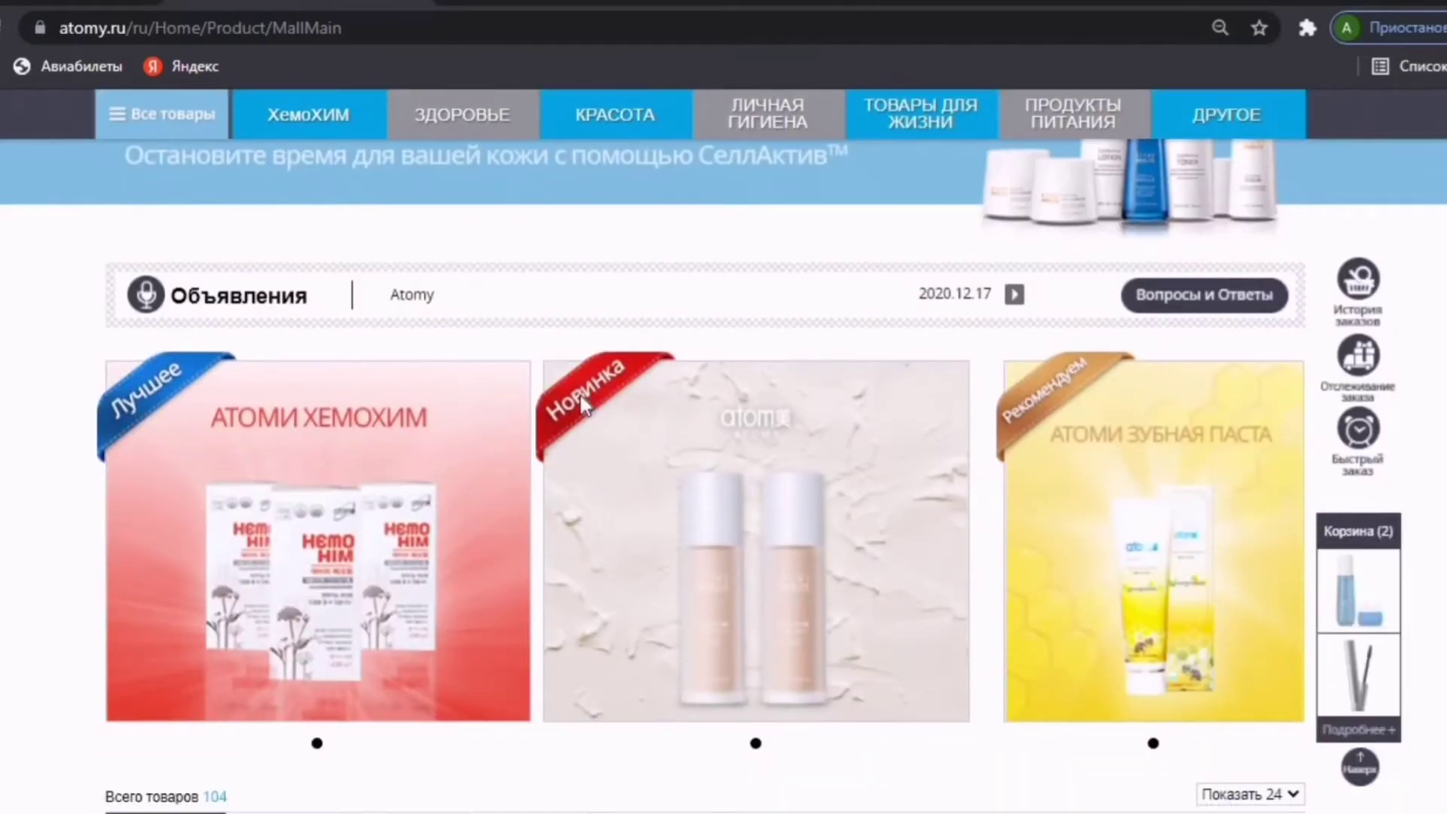
pyautogui.scroll(5, 580, 396)
pyautogui.click(570, 283)
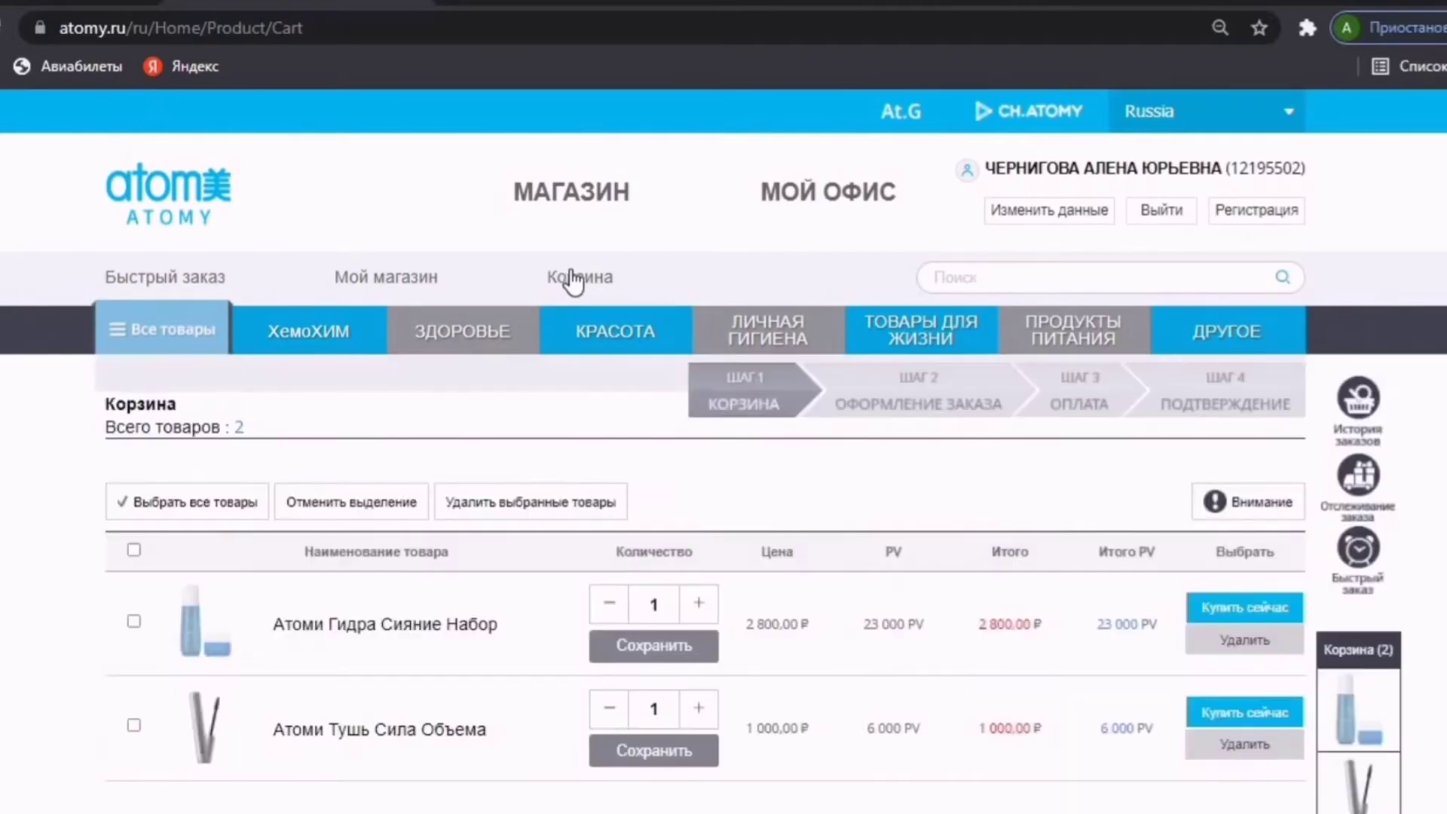
pyautogui.scroll(-5, 104, 596)
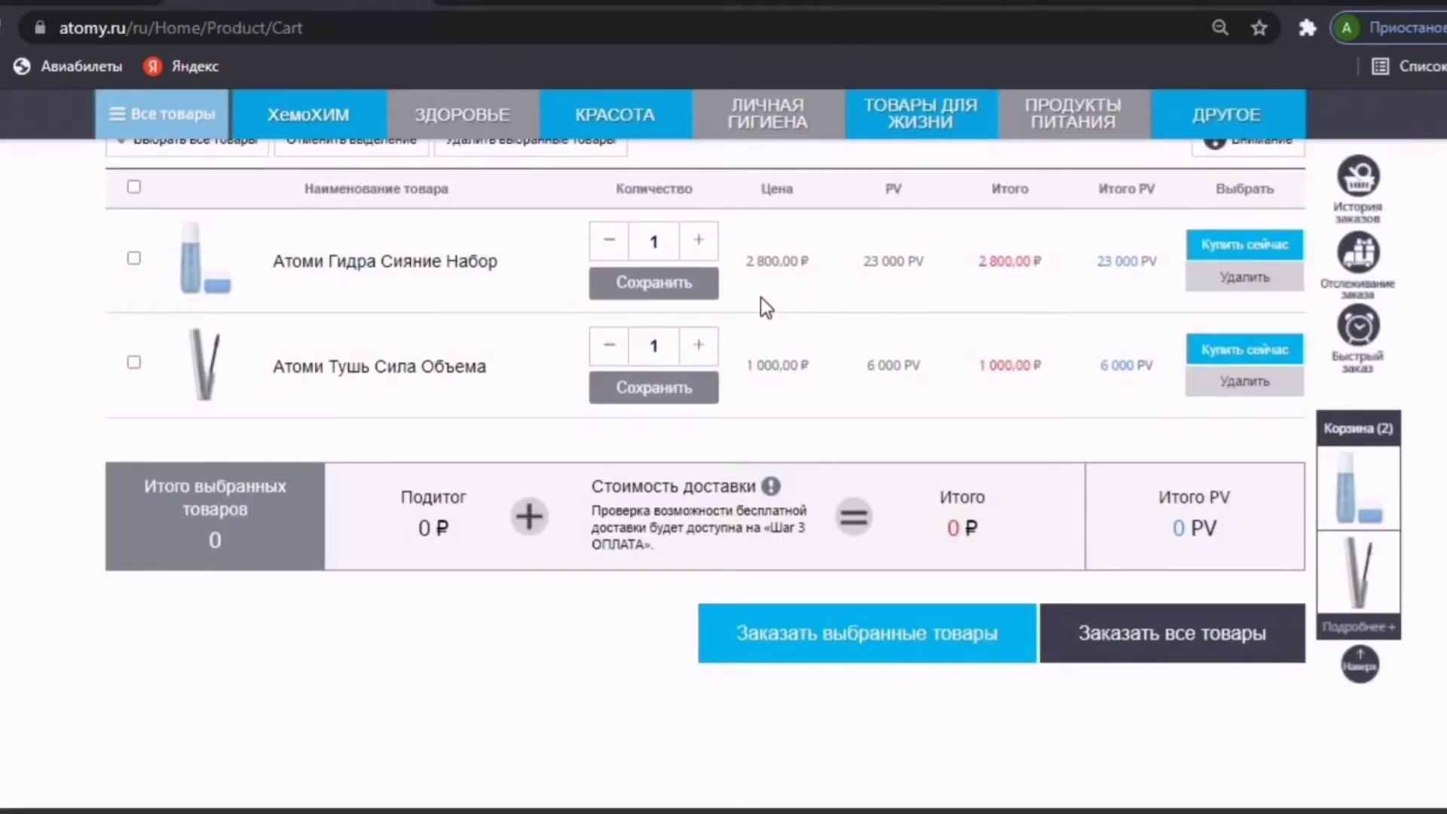
# Step: Try raising the quantities of the Гидра Сияние set and the mascara in the cart, and return both to 1
pyautogui.scroll(2, 761, 302)
pyautogui.click(699, 362)
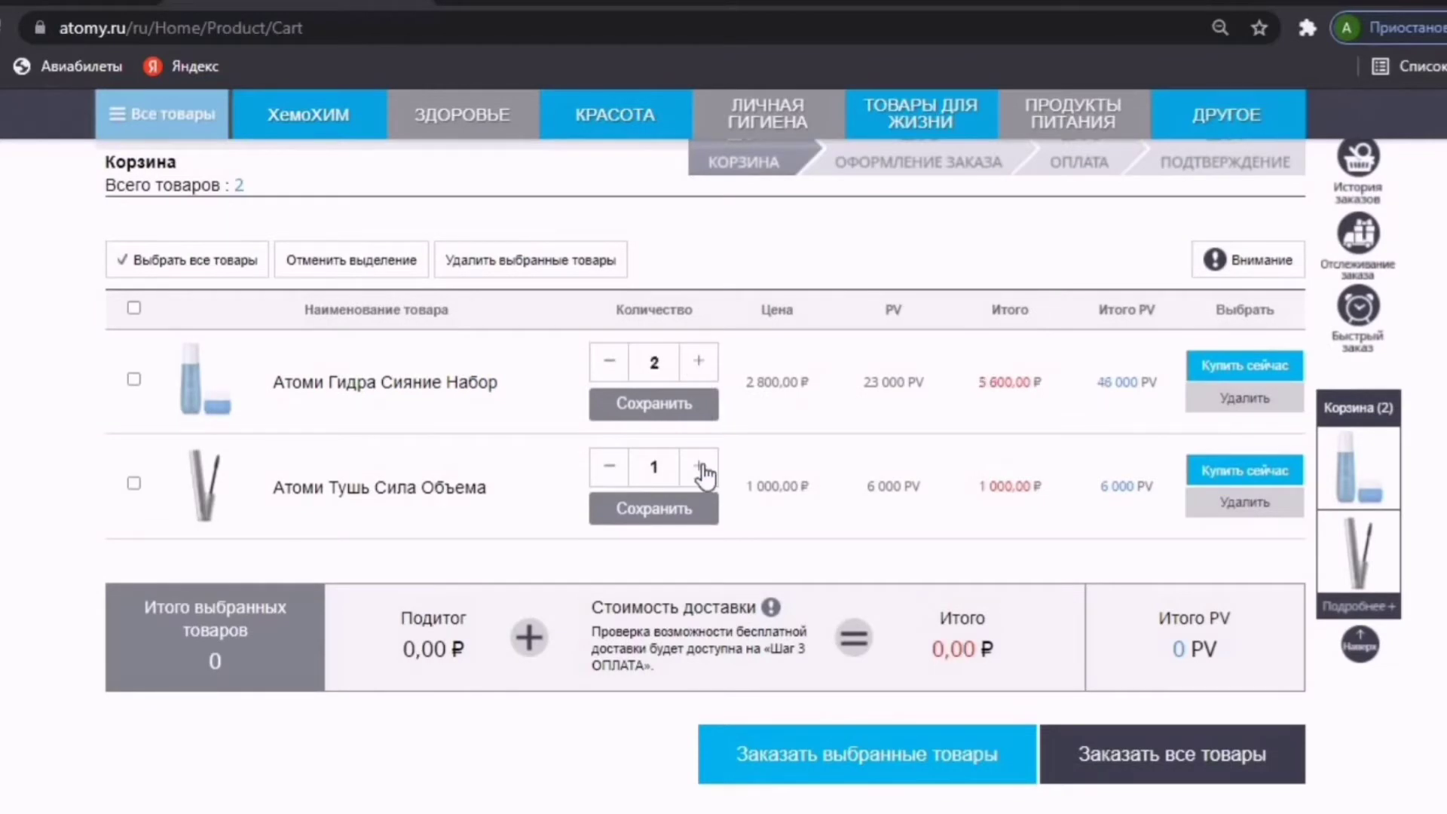
pyautogui.click(699, 466)
pyautogui.click(699, 466)
pyautogui.click(609, 362)
pyautogui.click(609, 466)
pyautogui.click(609, 466)
# Step: Select both the Гидра Сияние set and the mascara in the cart and proceed to order the selected products
pyautogui.click(134, 380)
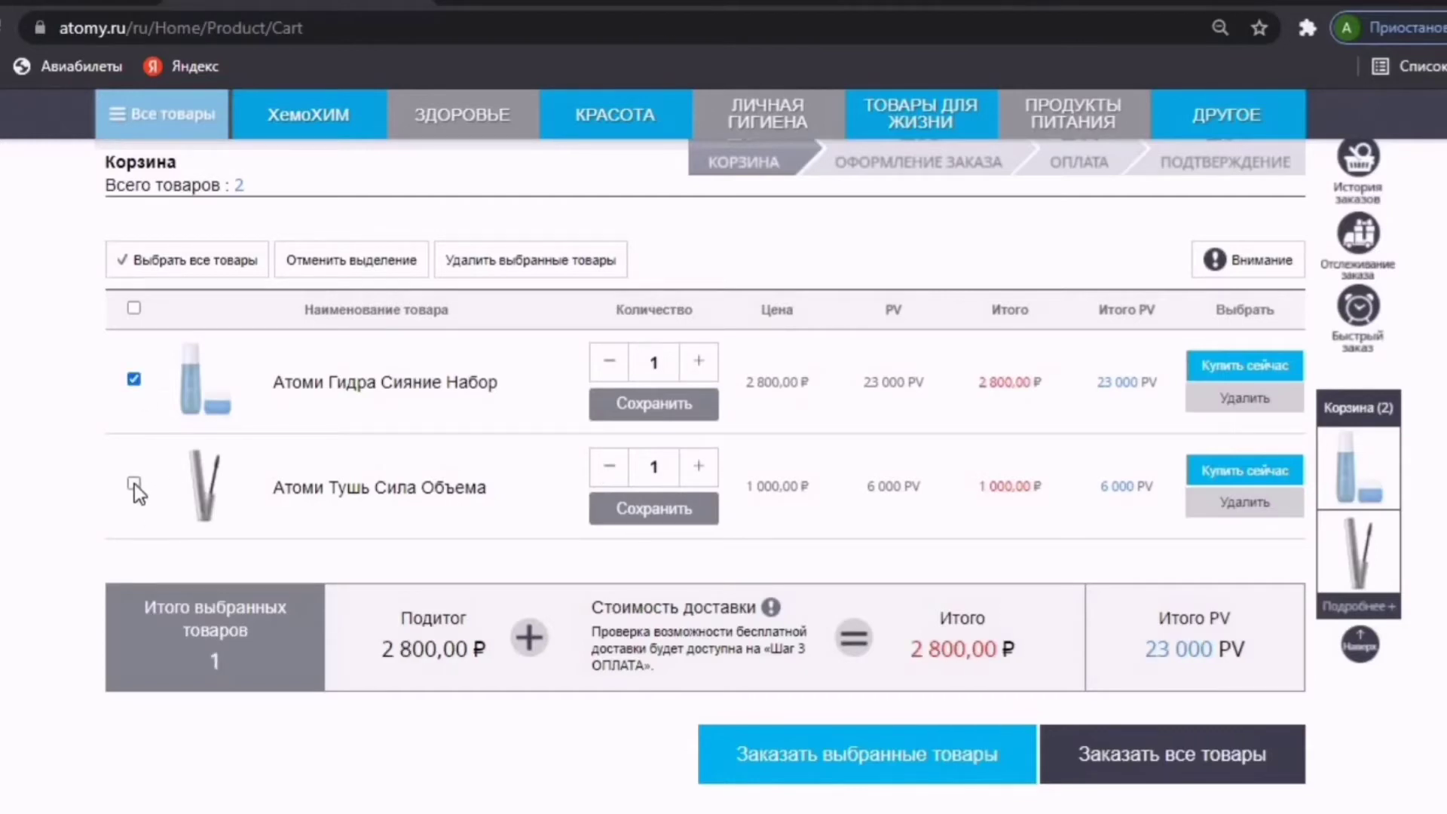
pyautogui.click(134, 484)
pyautogui.scroll(-2, 20, 540)
pyautogui.scroll(4, 20, 540)
pyautogui.scroll(-3, 114, 546)
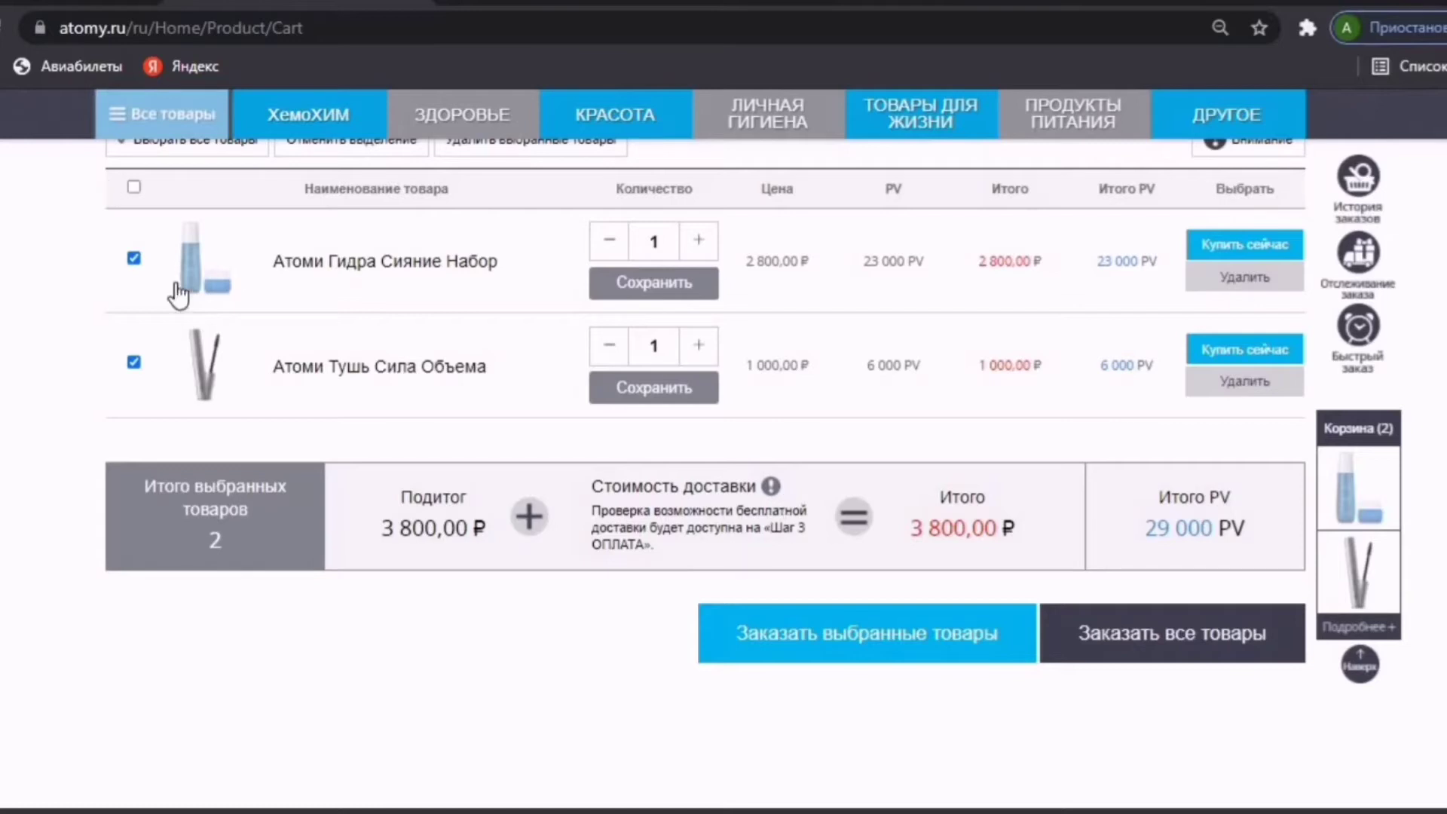
pyautogui.click(857, 646)
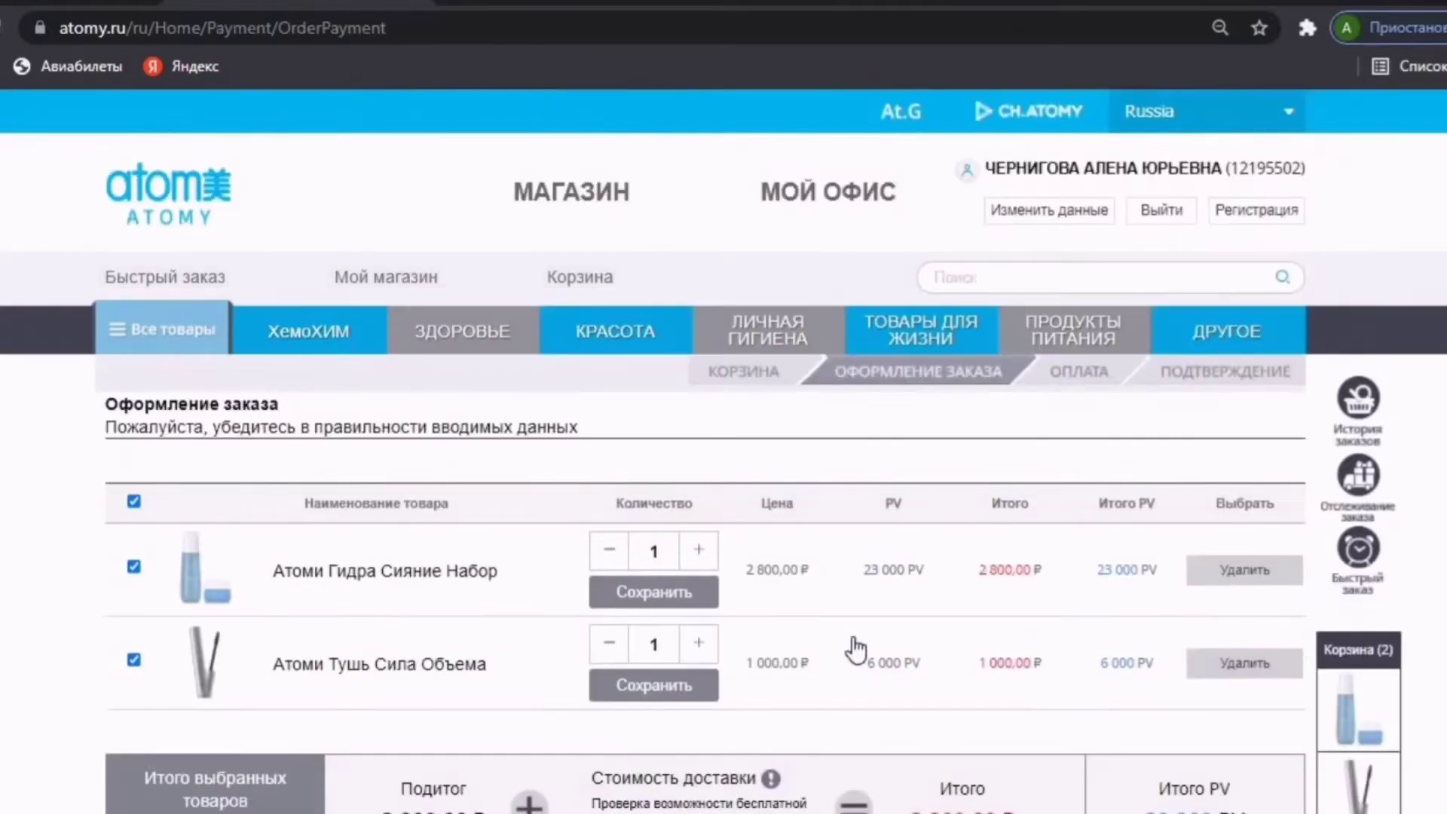
# Step: Set the purchase date in the order's user data to 17-09-2021
pyautogui.scroll(-5, 857, 650)
pyautogui.scroll(-2, 855, 650)
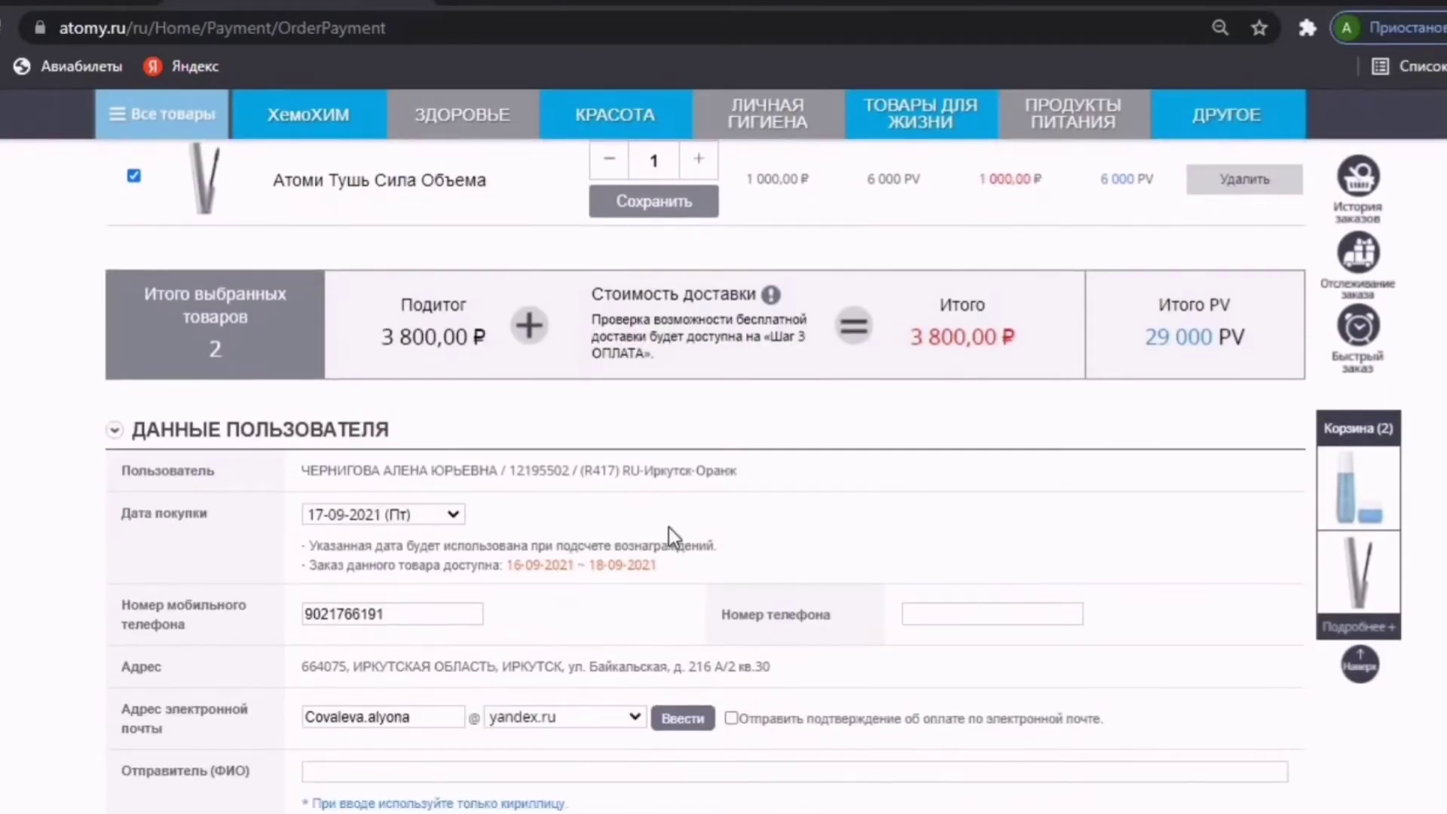
pyautogui.scroll(-2, 667, 527)
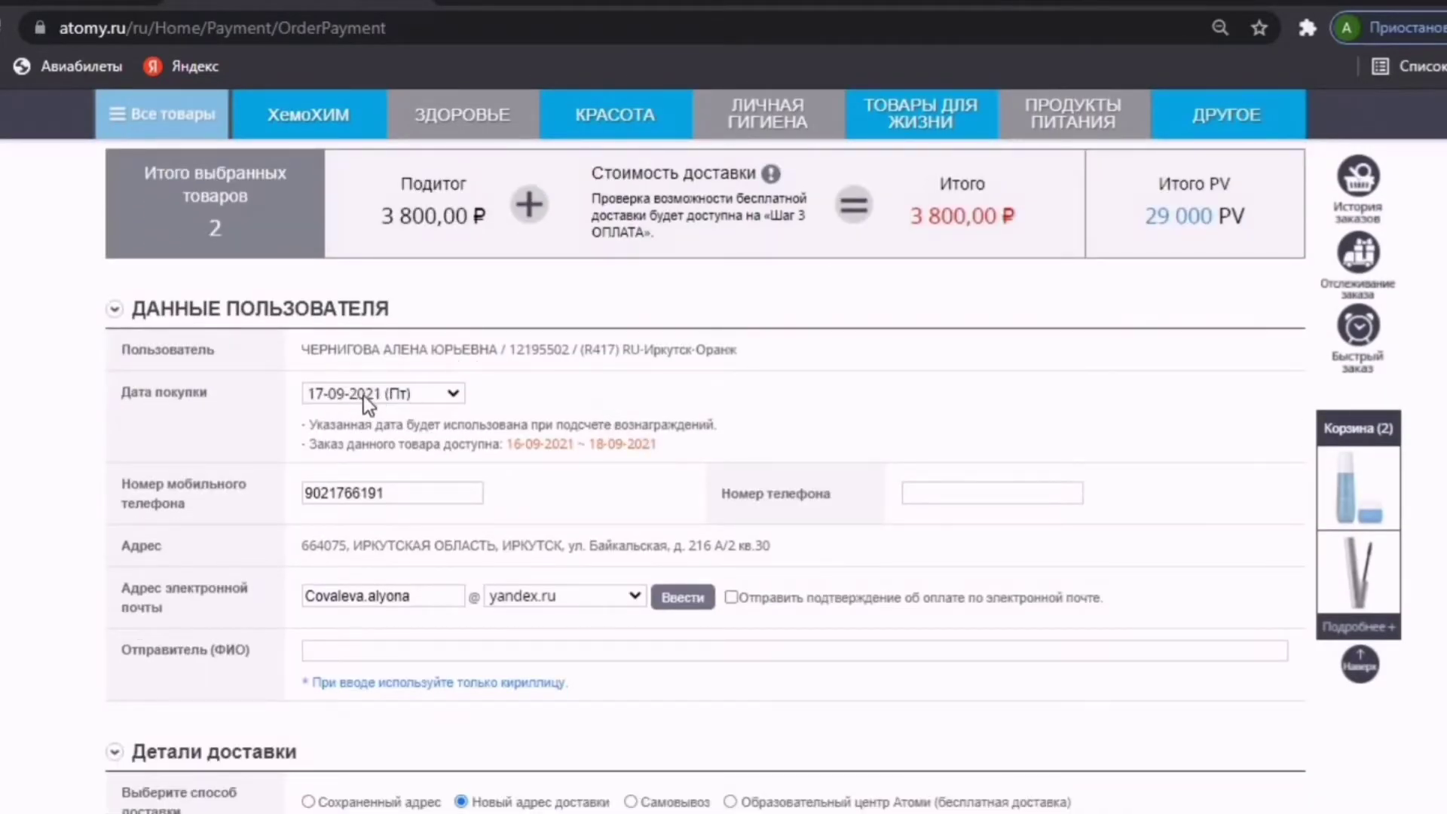
pyautogui.click(451, 391)
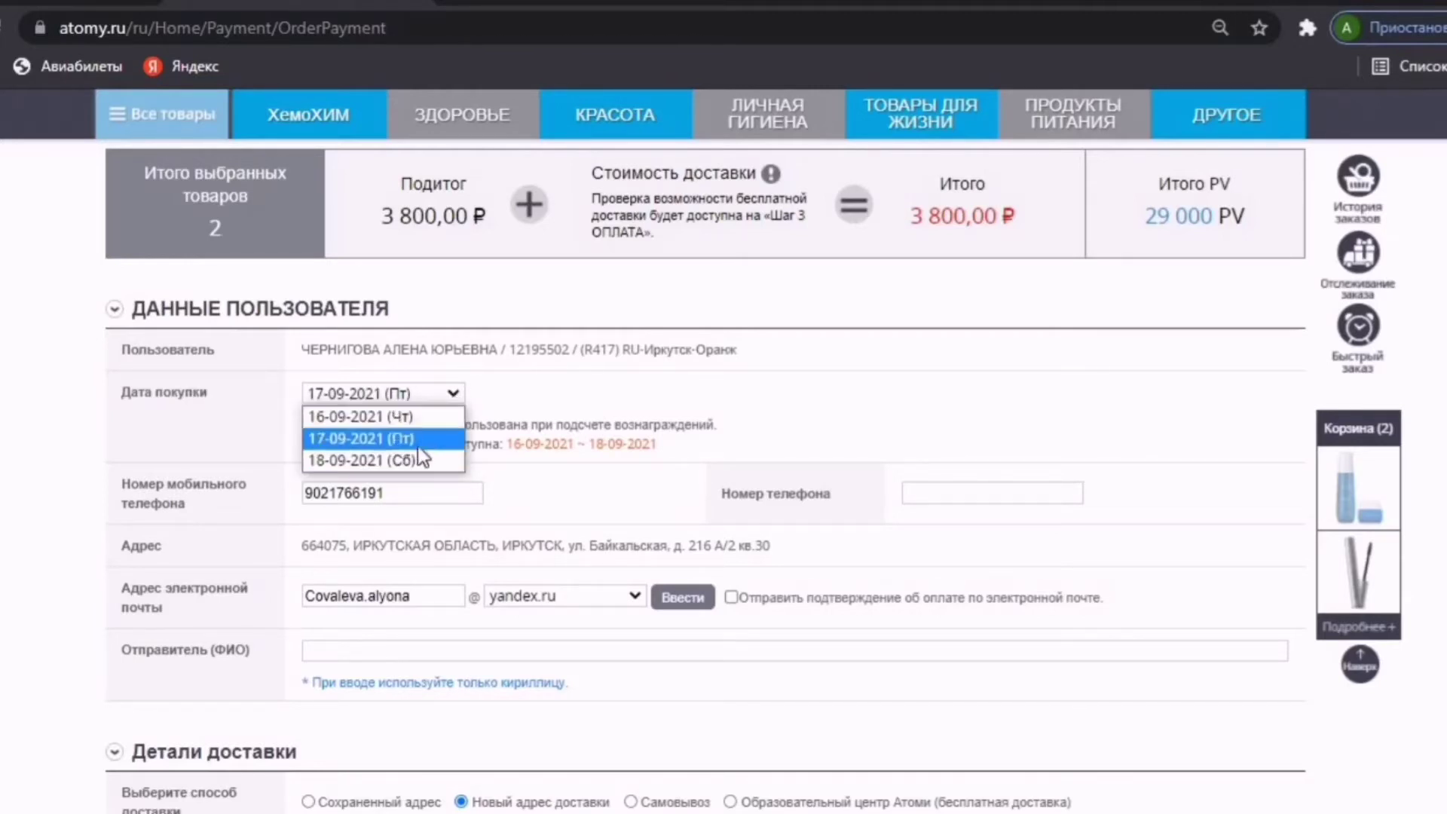
pyautogui.click(376, 440)
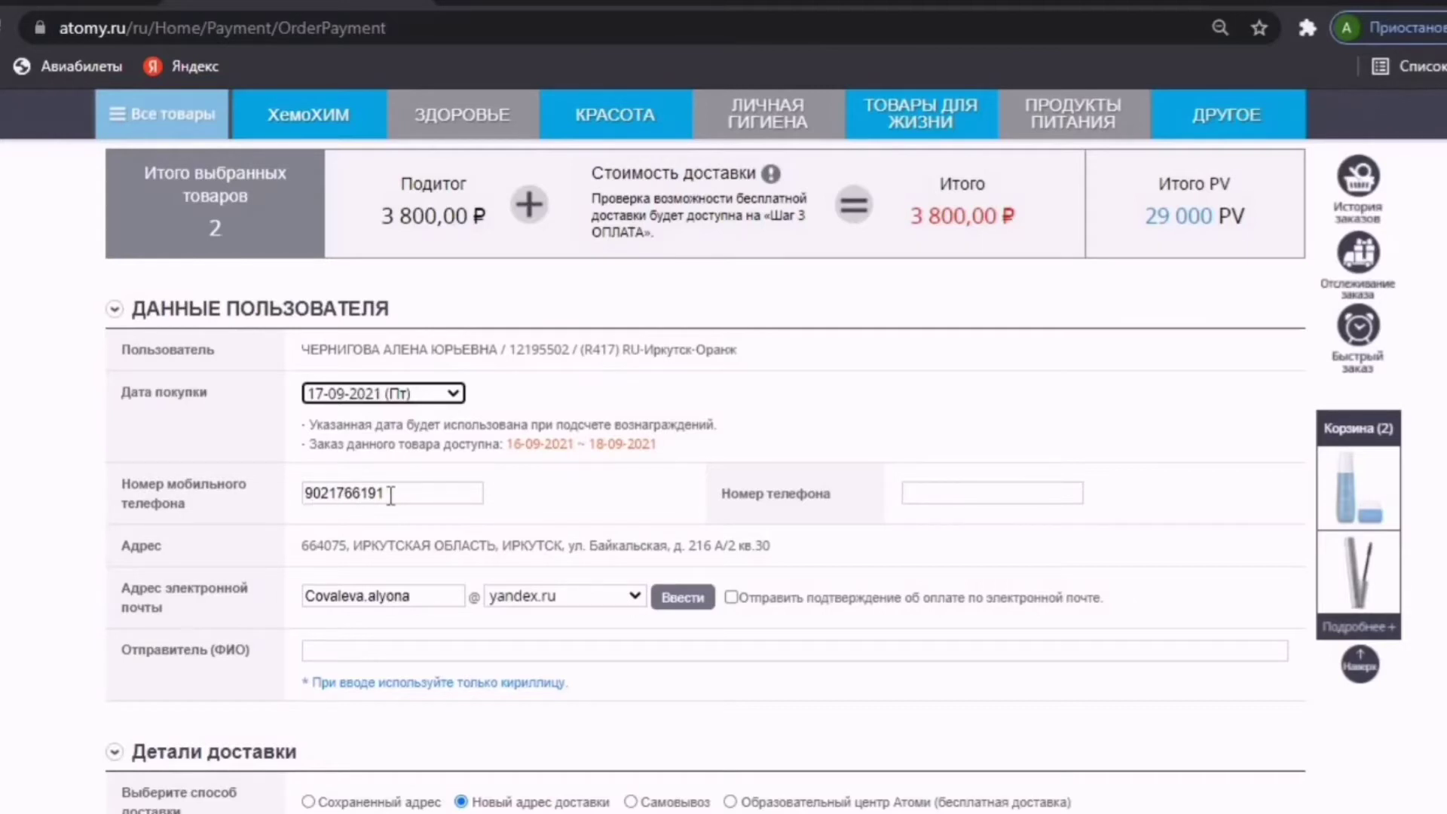
# Step: Copy the customer's mobile number into the empty phone number field of the user data
pyautogui.doubleClick(315, 494)
pyautogui.hotkey('ctrl', 'c')
pyautogui.rightClick(339, 490)
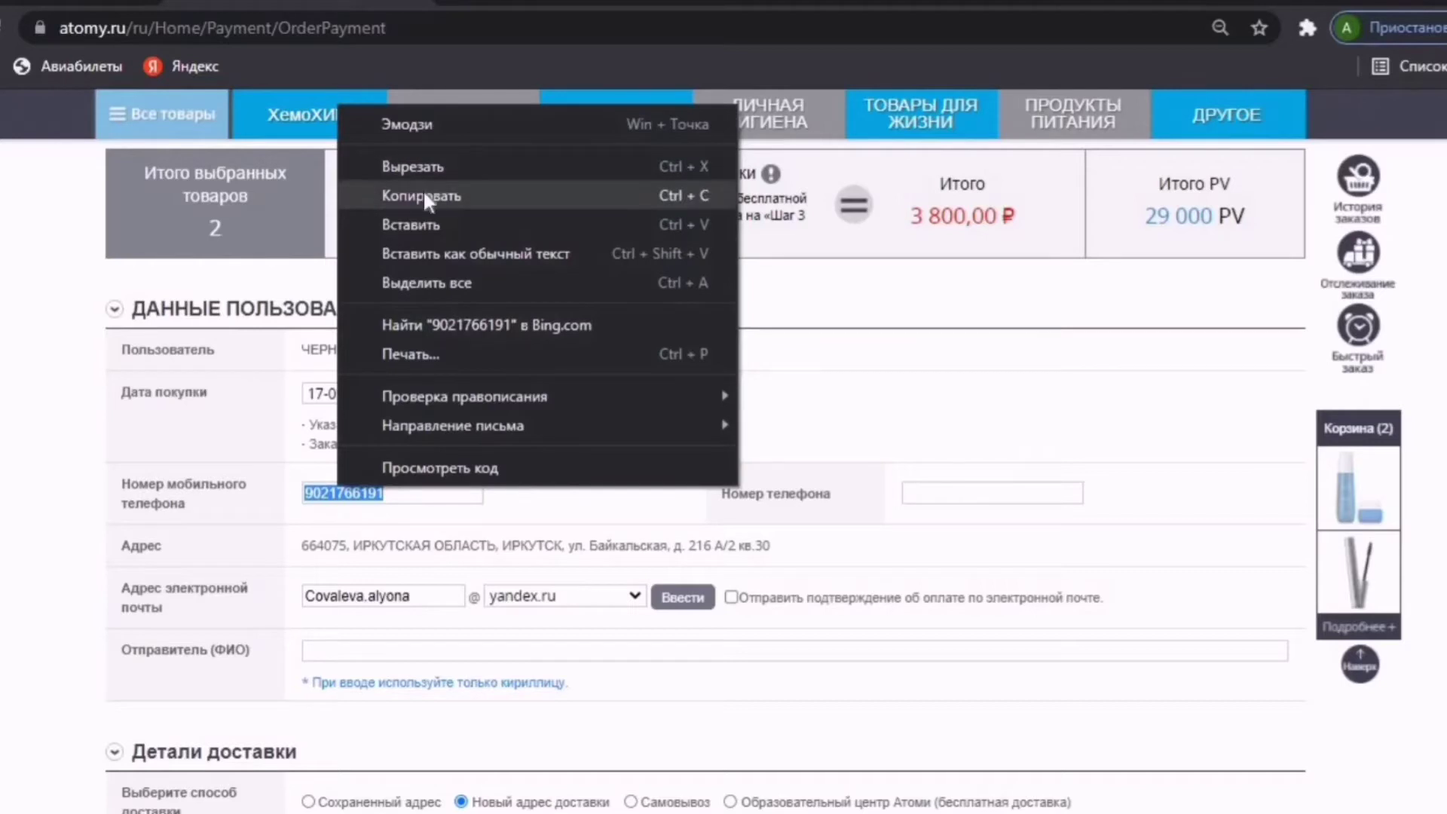
pyautogui.click(423, 195)
pyautogui.rightClick(950, 493)
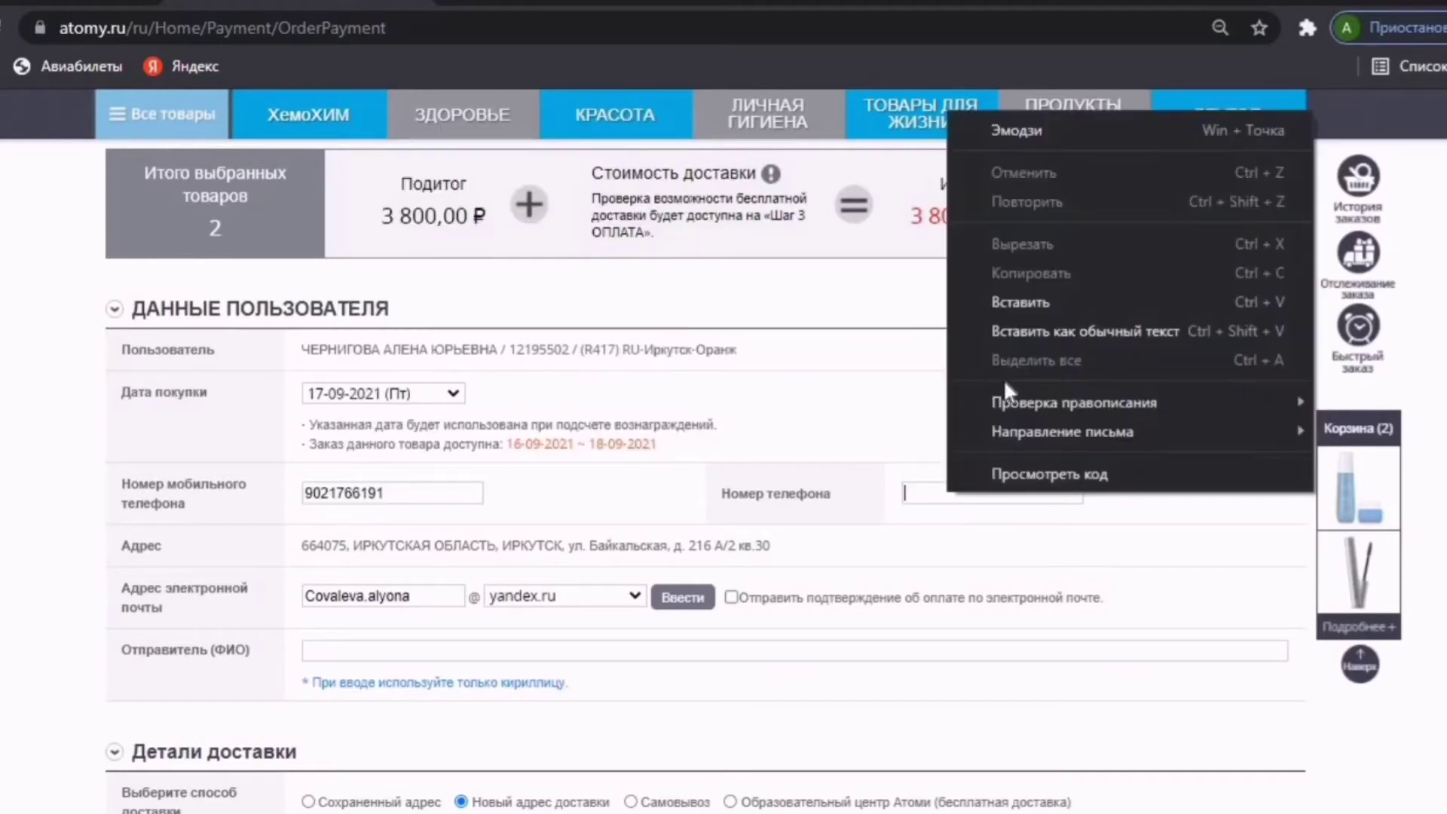
pyautogui.click(1024, 305)
# Step: Fill in the sender field of the user data with the saved entry "ООО атоми"
pyautogui.scroll(-2, 456, 464)
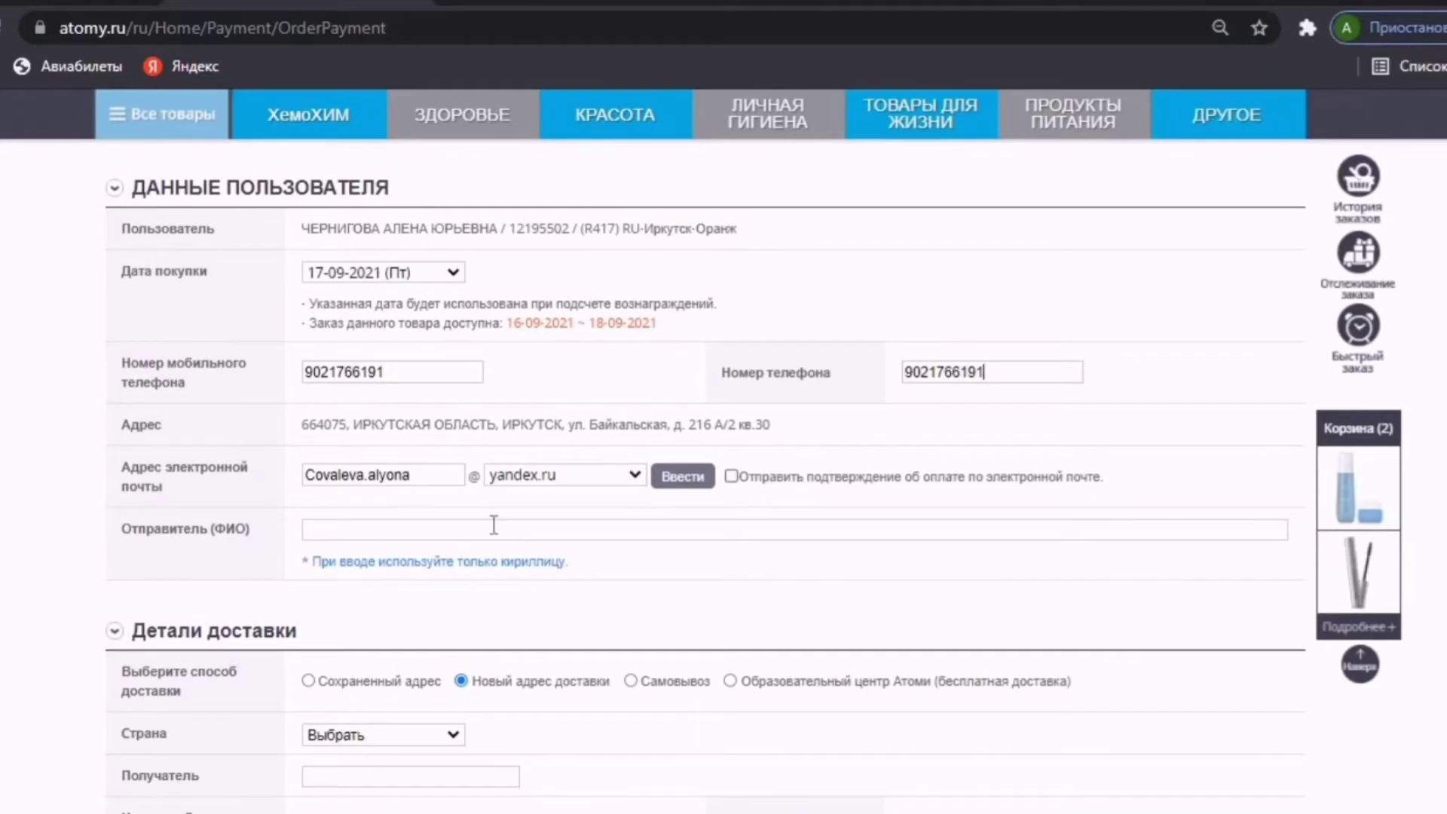
pyautogui.click(360, 531)
pyautogui.click(350, 568)
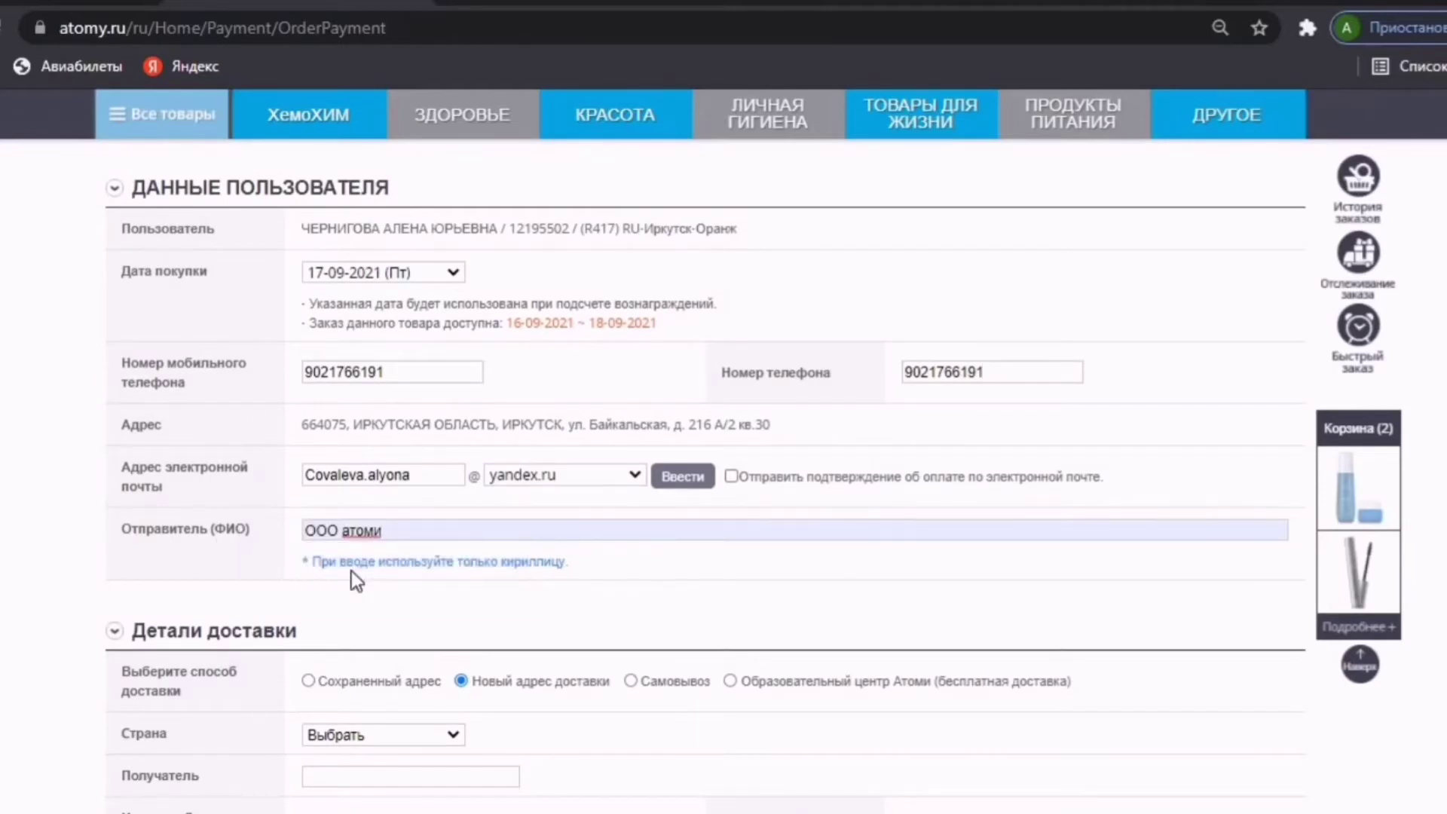
# Step: Set the country in the delivery details to Россия
pyautogui.scroll(-3, 352, 571)
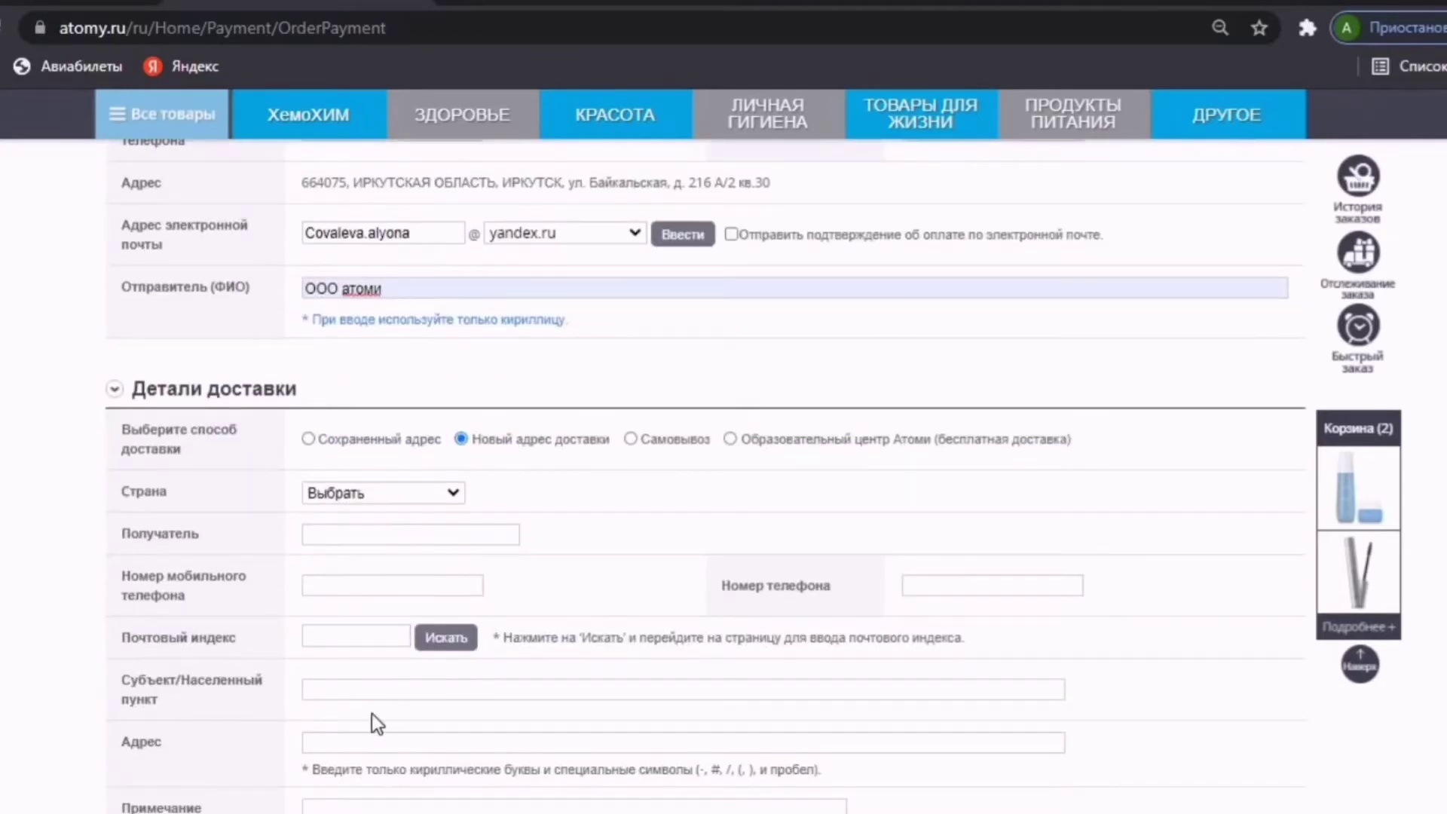
pyautogui.click(426, 496)
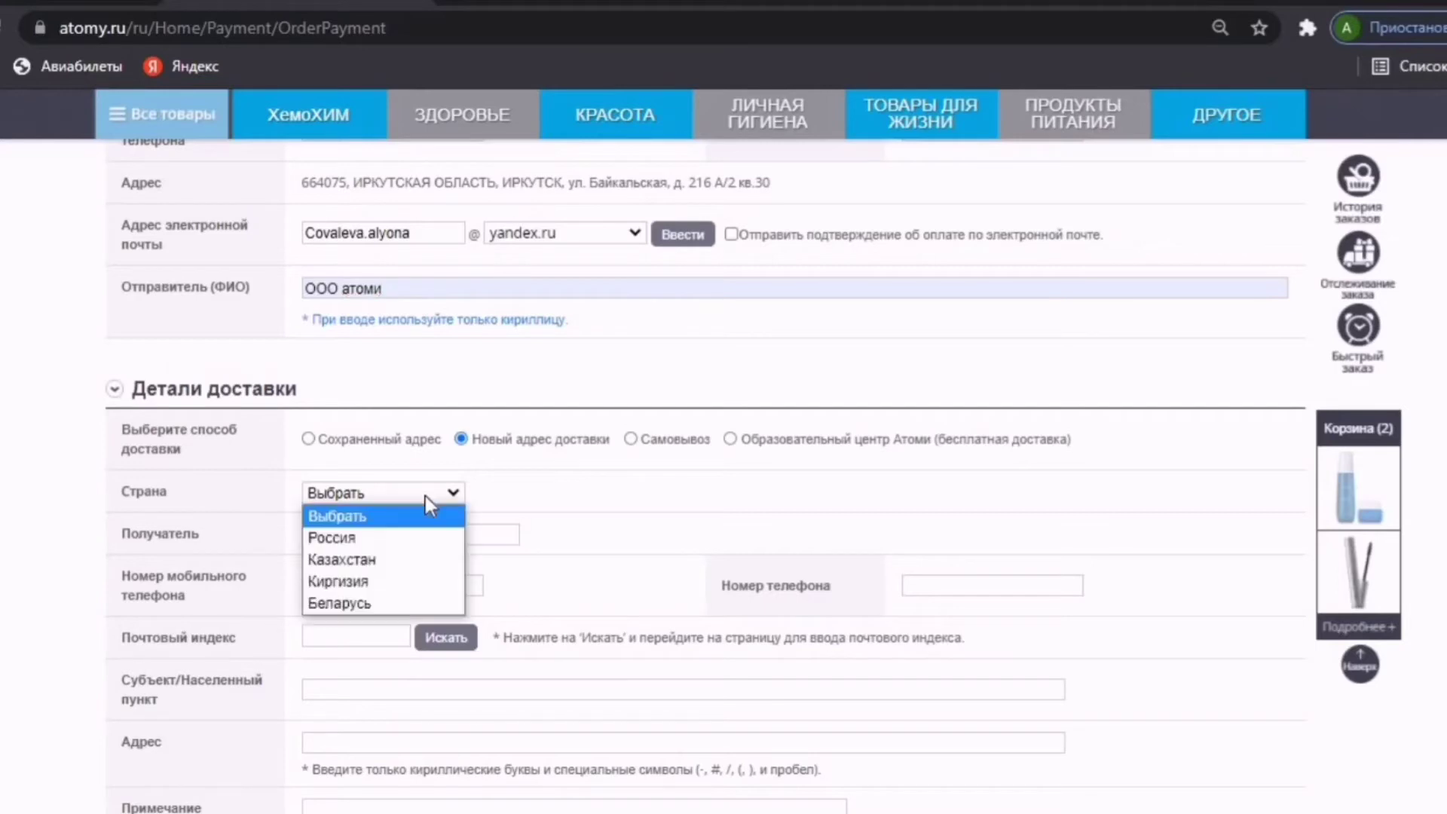
pyautogui.click(365, 538)
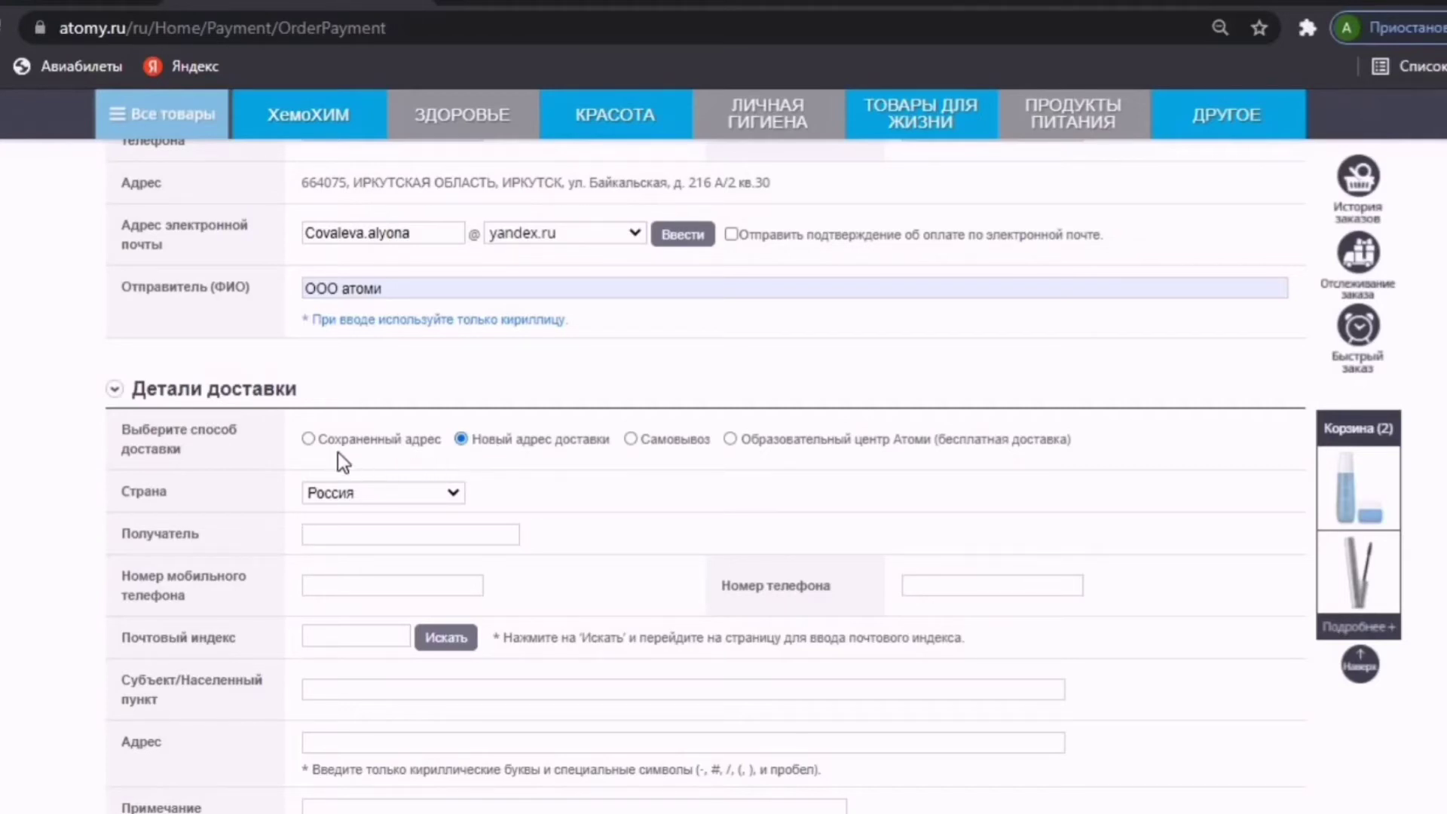
# Step: Fill the delivery details from the saved address, and switch the delivery method back to a new delivery address
pyautogui.click(320, 438)
pyautogui.scroll(-2, 320, 437)
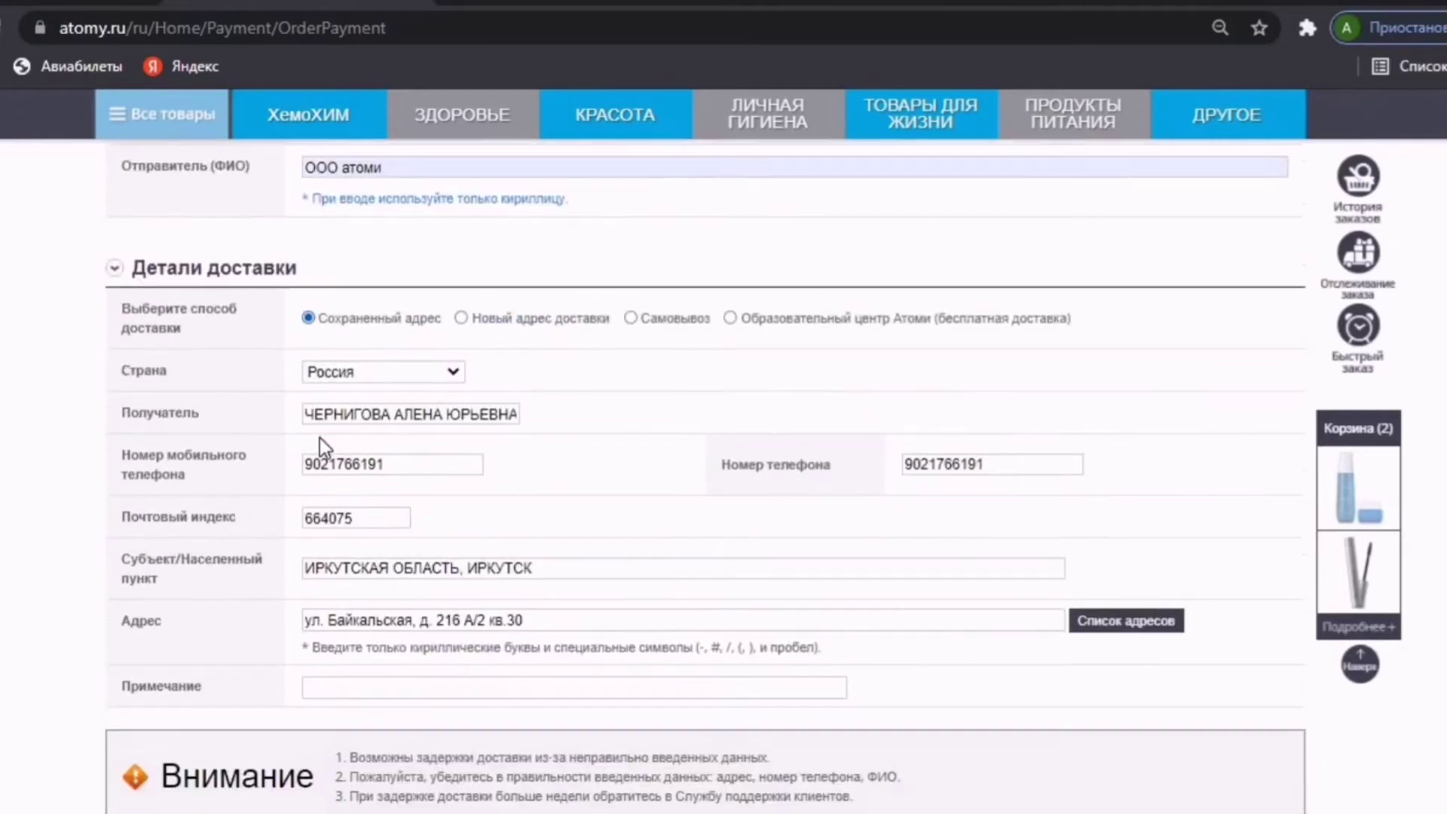
pyautogui.scroll(4, 319, 437)
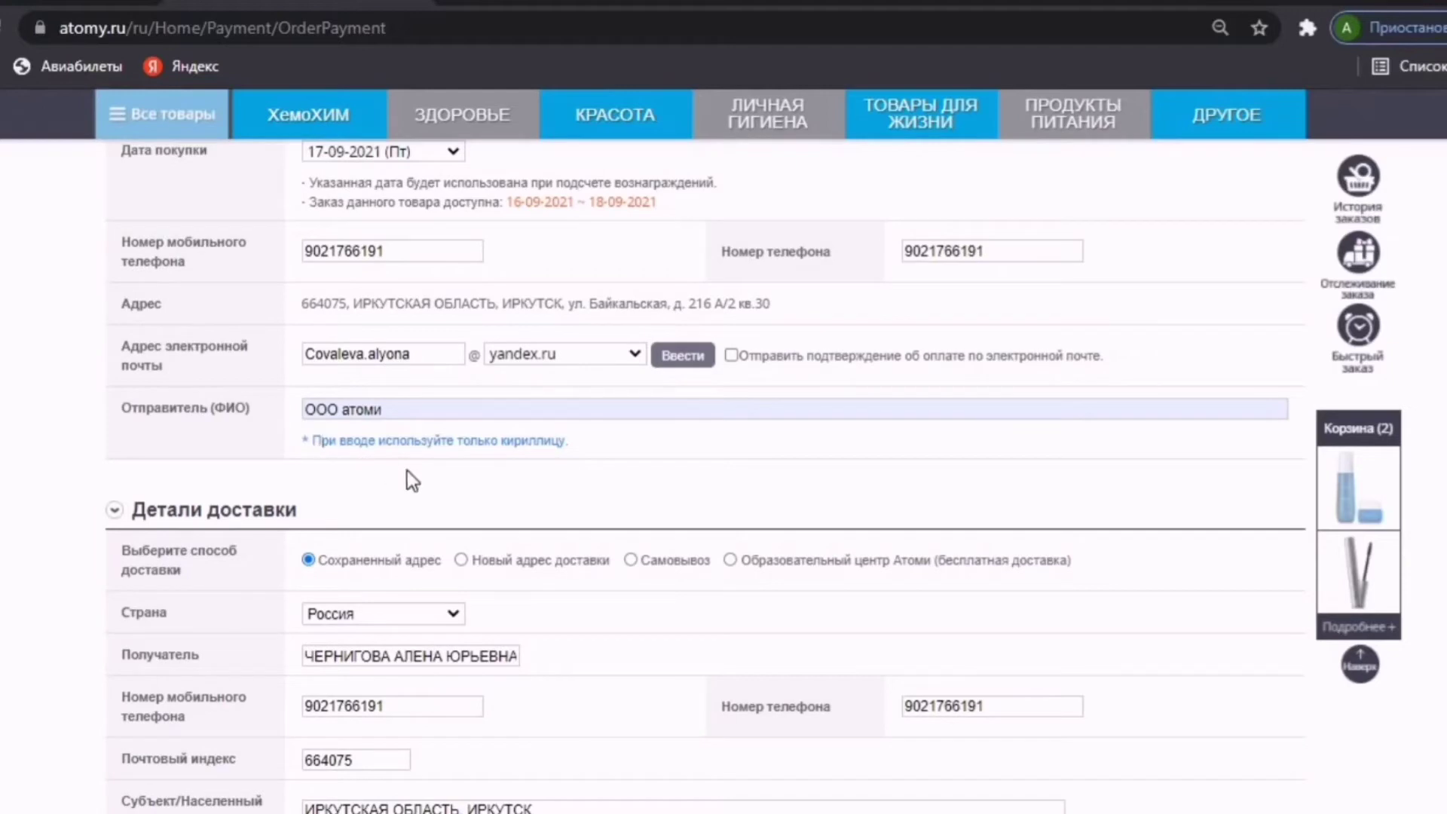
pyautogui.click(501, 560)
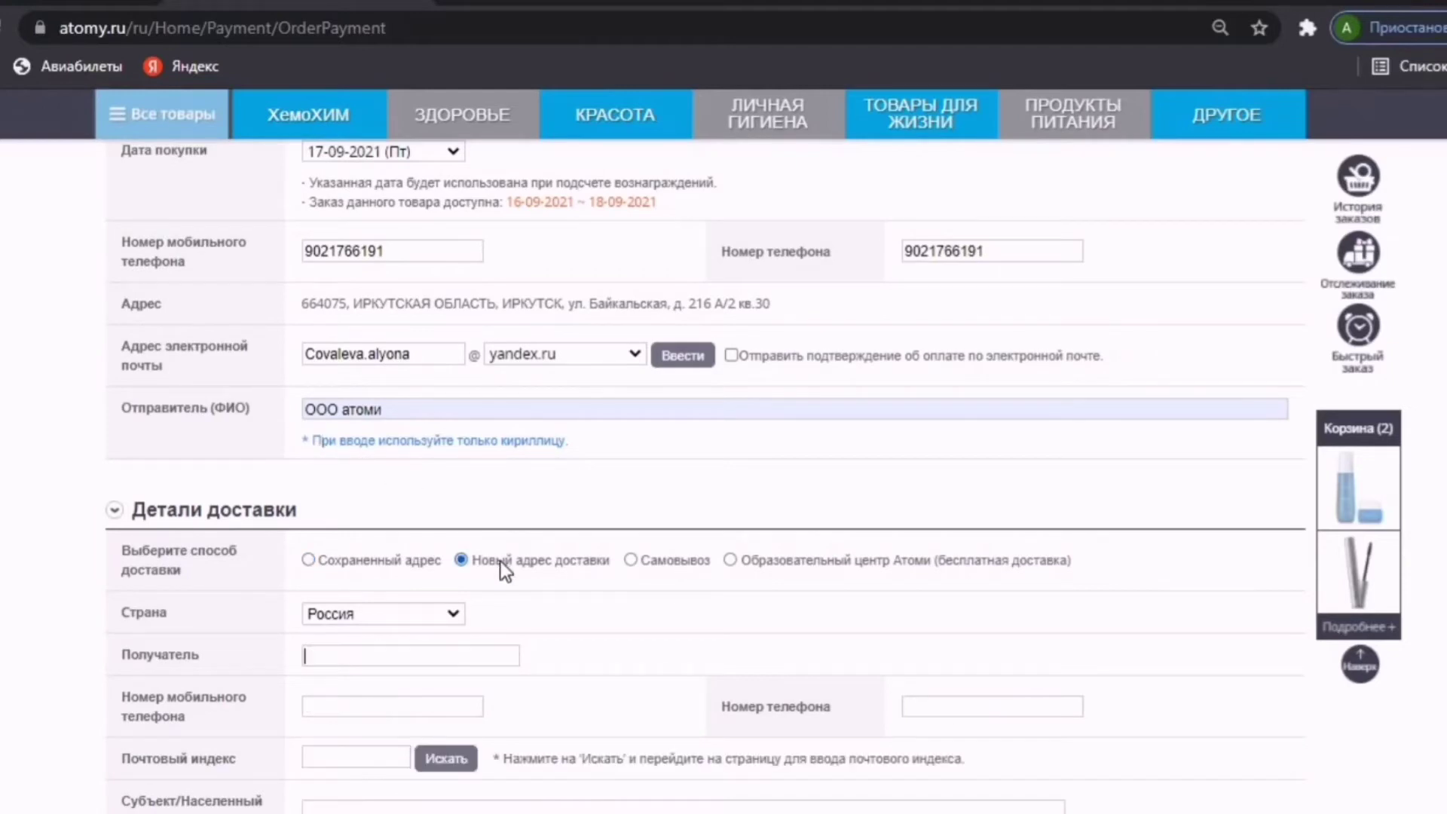
pyautogui.scroll(-2, 500, 561)
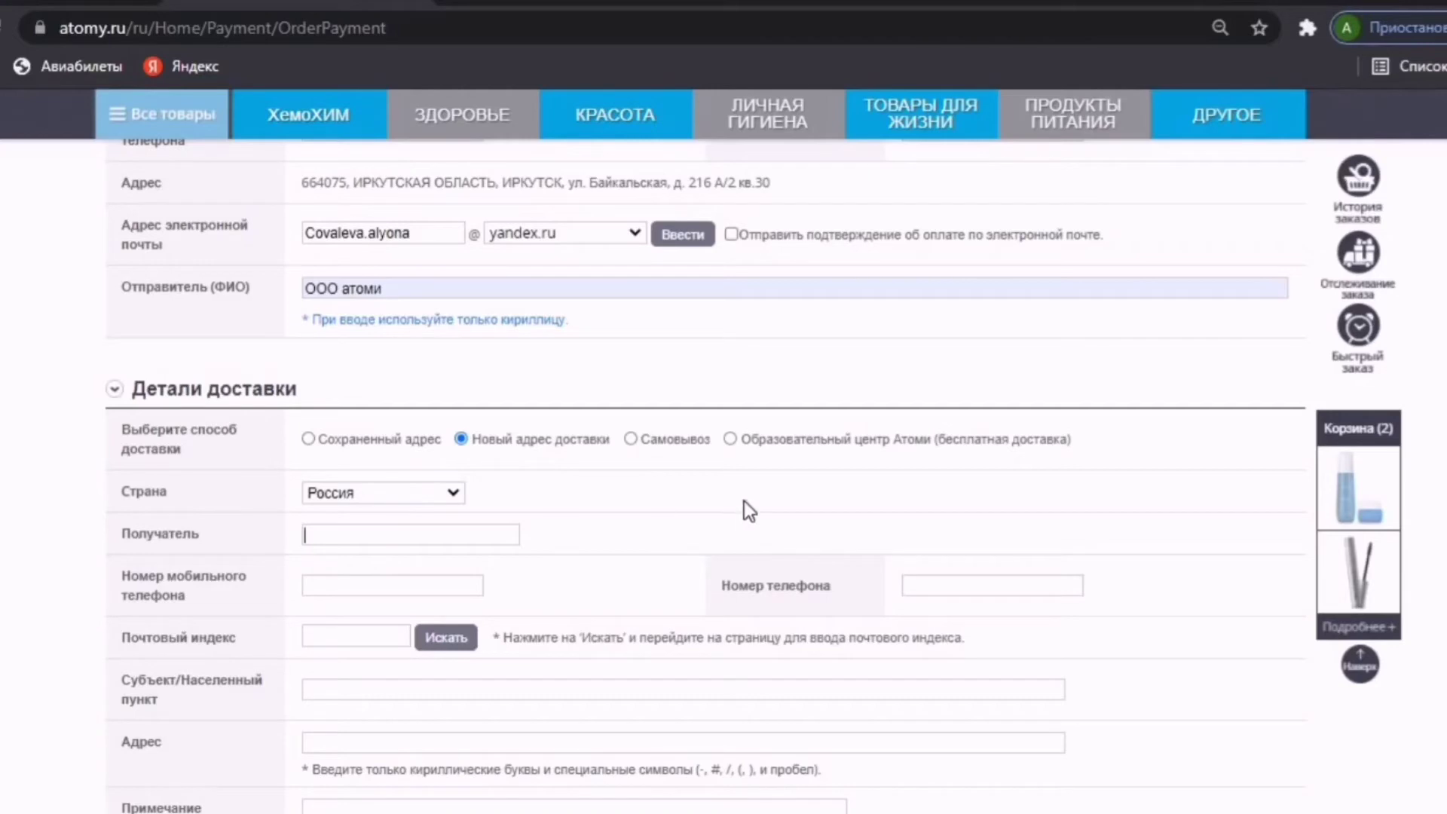
# Step: Choose self-pickup (Самовывоз) as the delivery method and search for pickup points in Irkutsk Oblast
pyautogui.click(670, 441)
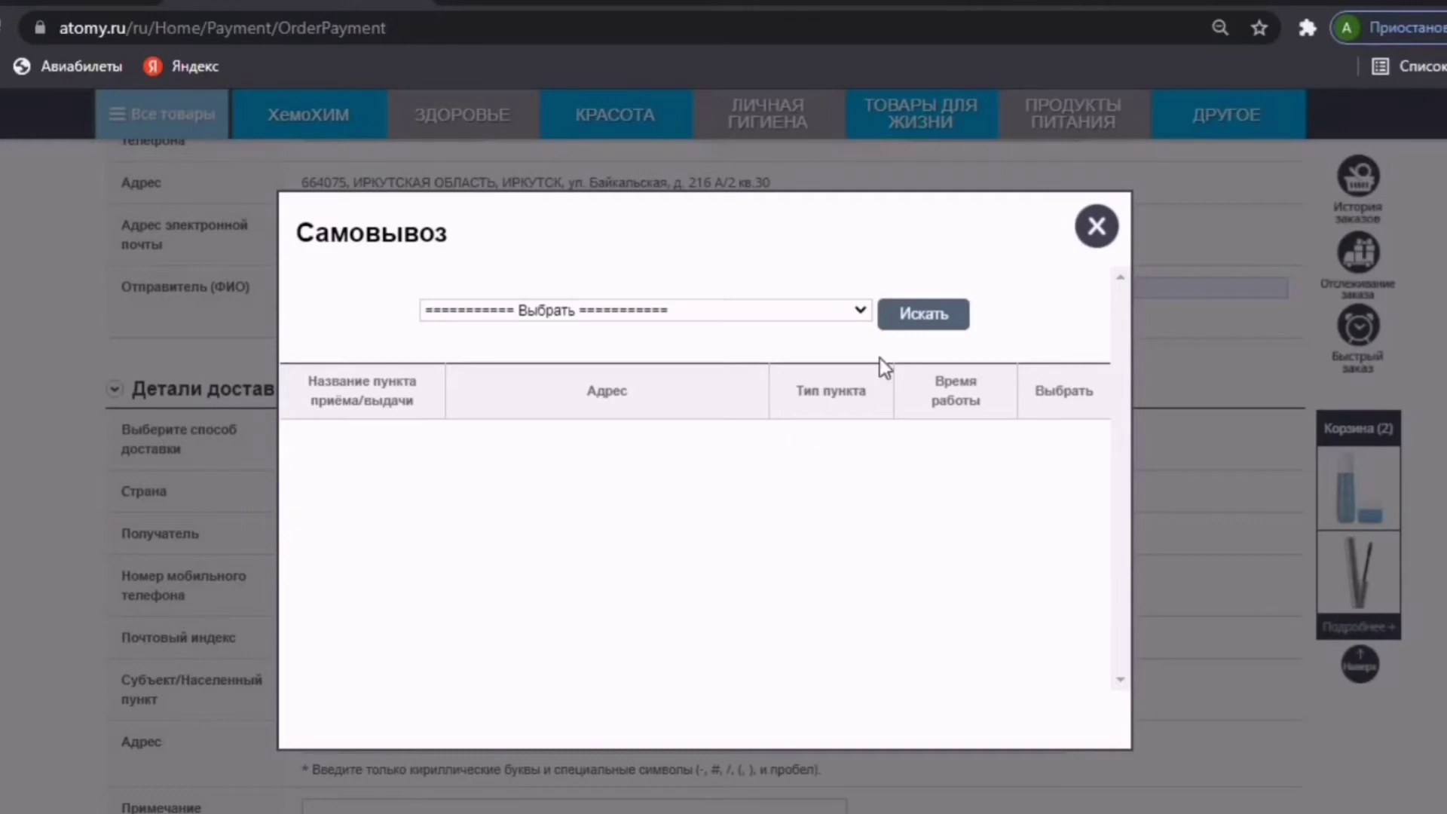
pyautogui.click(860, 312)
pyautogui.scroll(-15, 659, 573)
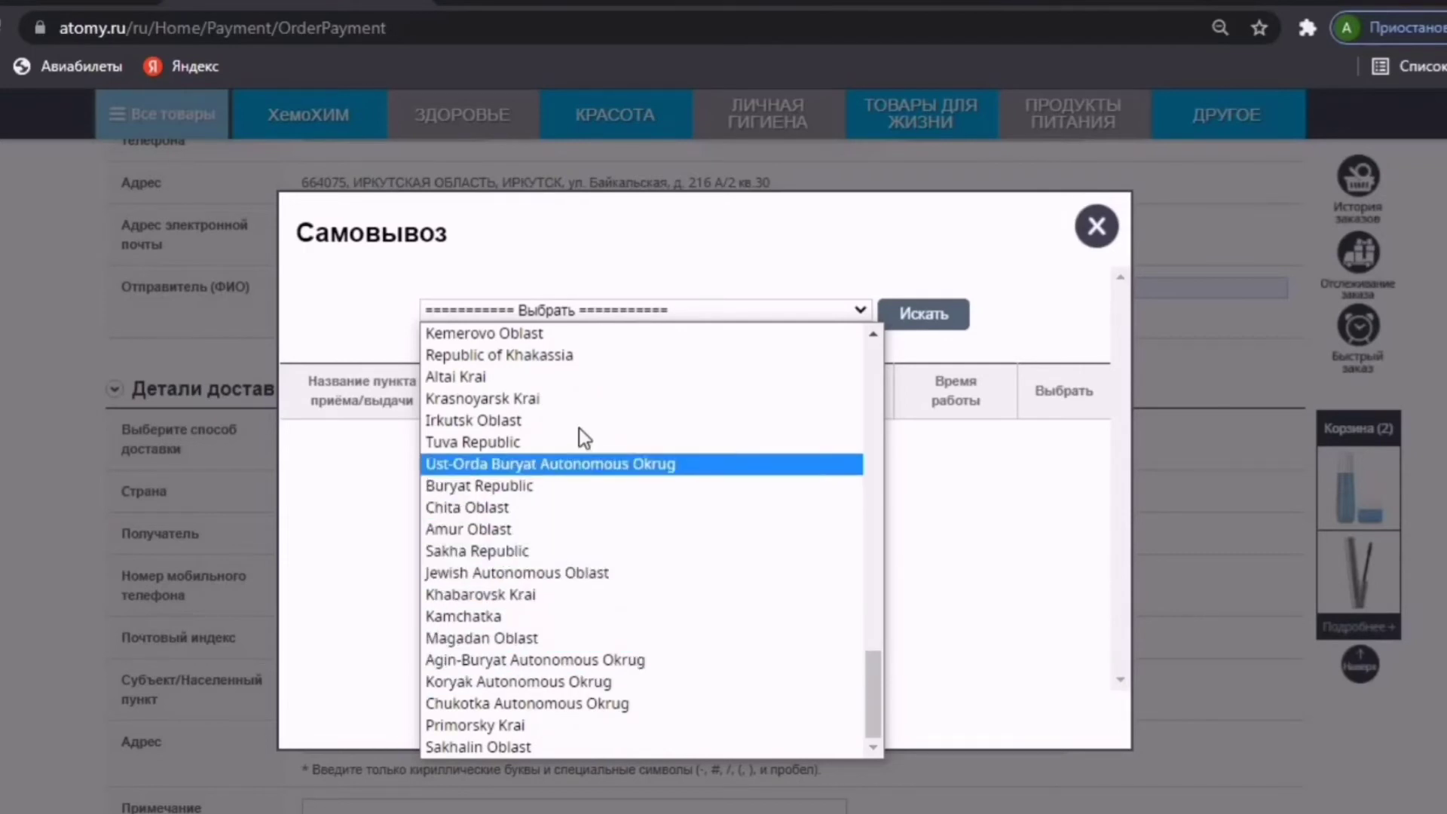
pyautogui.click(477, 420)
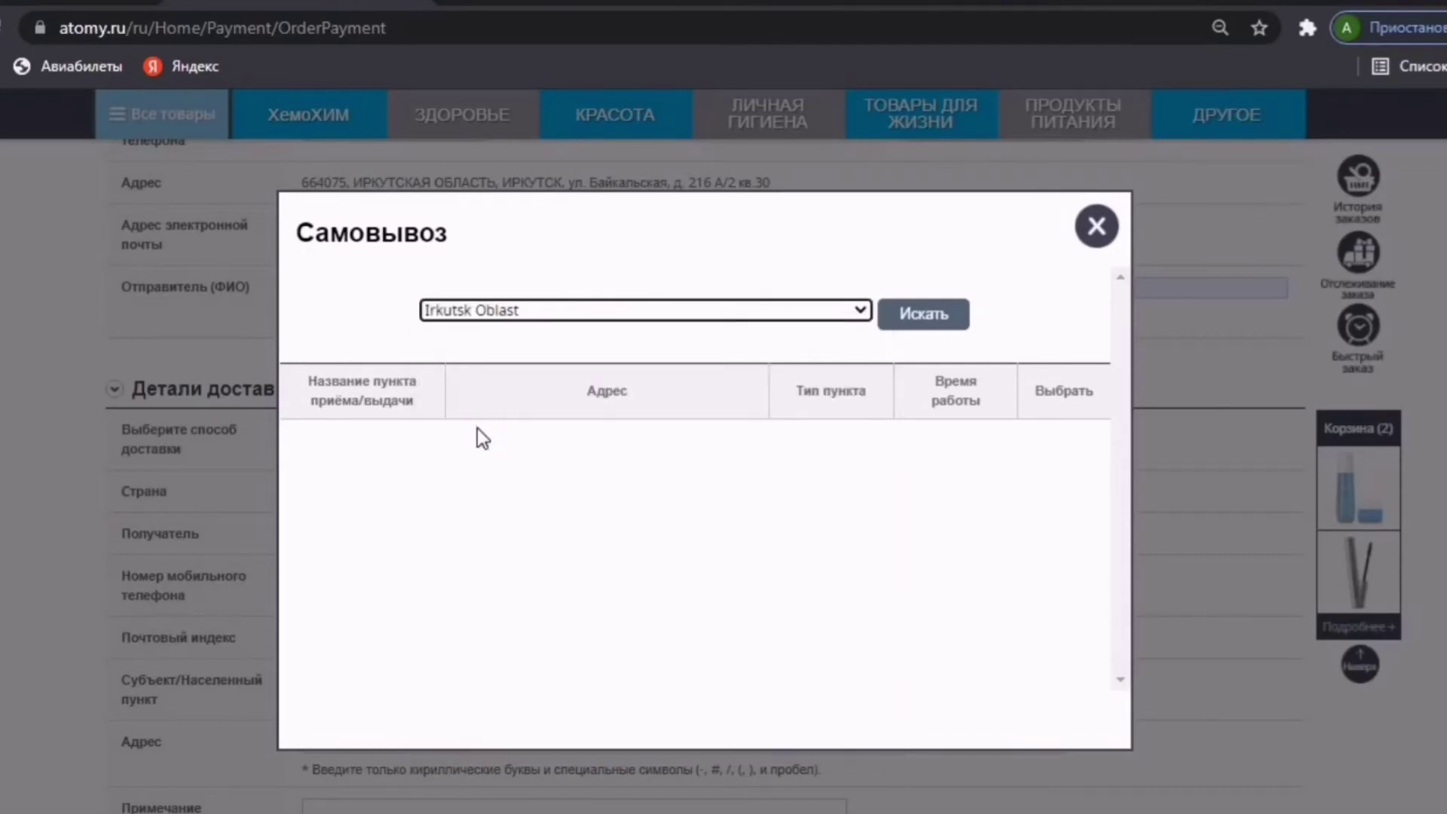
pyautogui.click(934, 313)
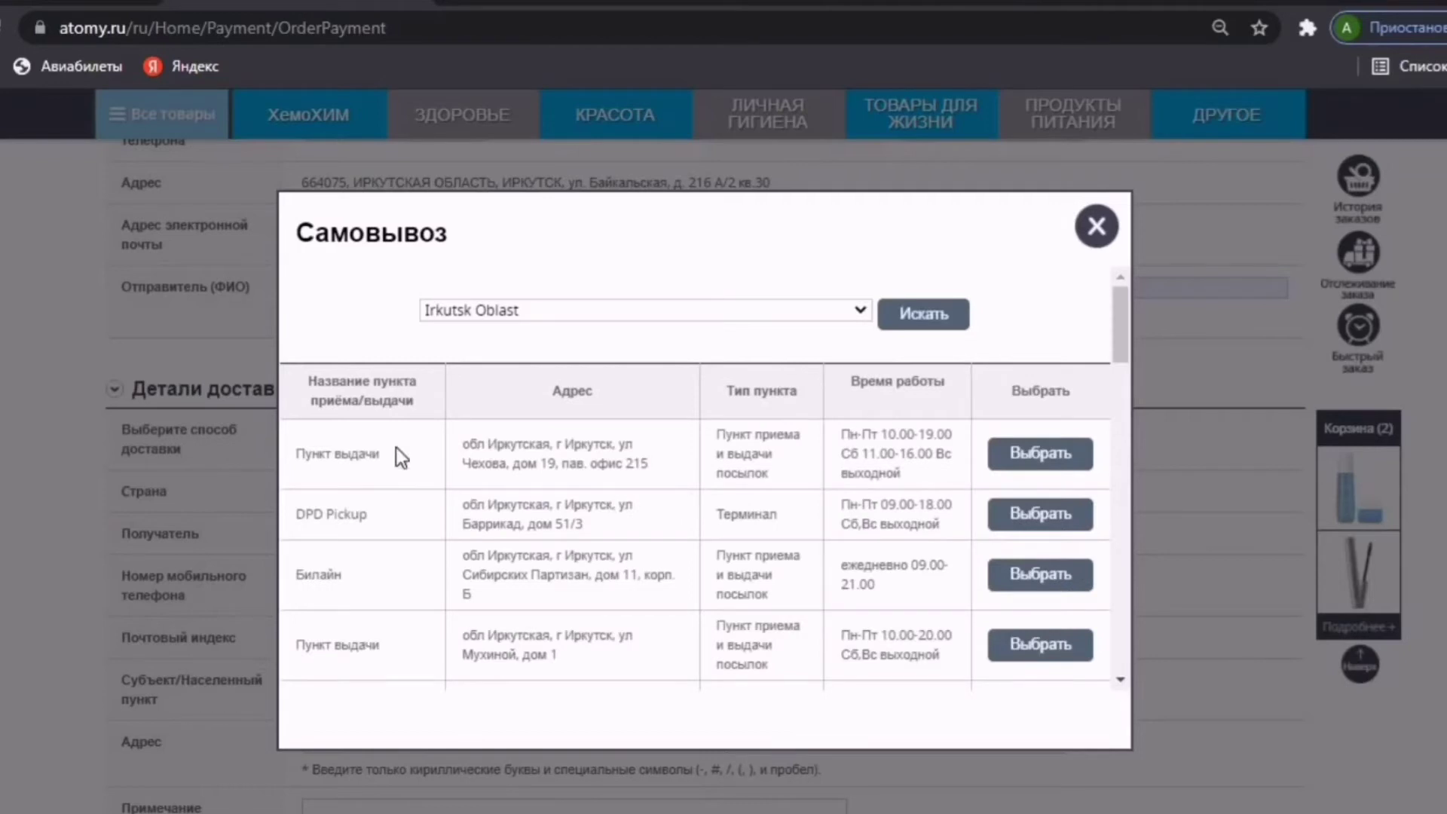
# Step: Look through the addresses and opening hours of the pickup points, and close the list without choosing one
pyautogui.scroll(-8, 381, 462)
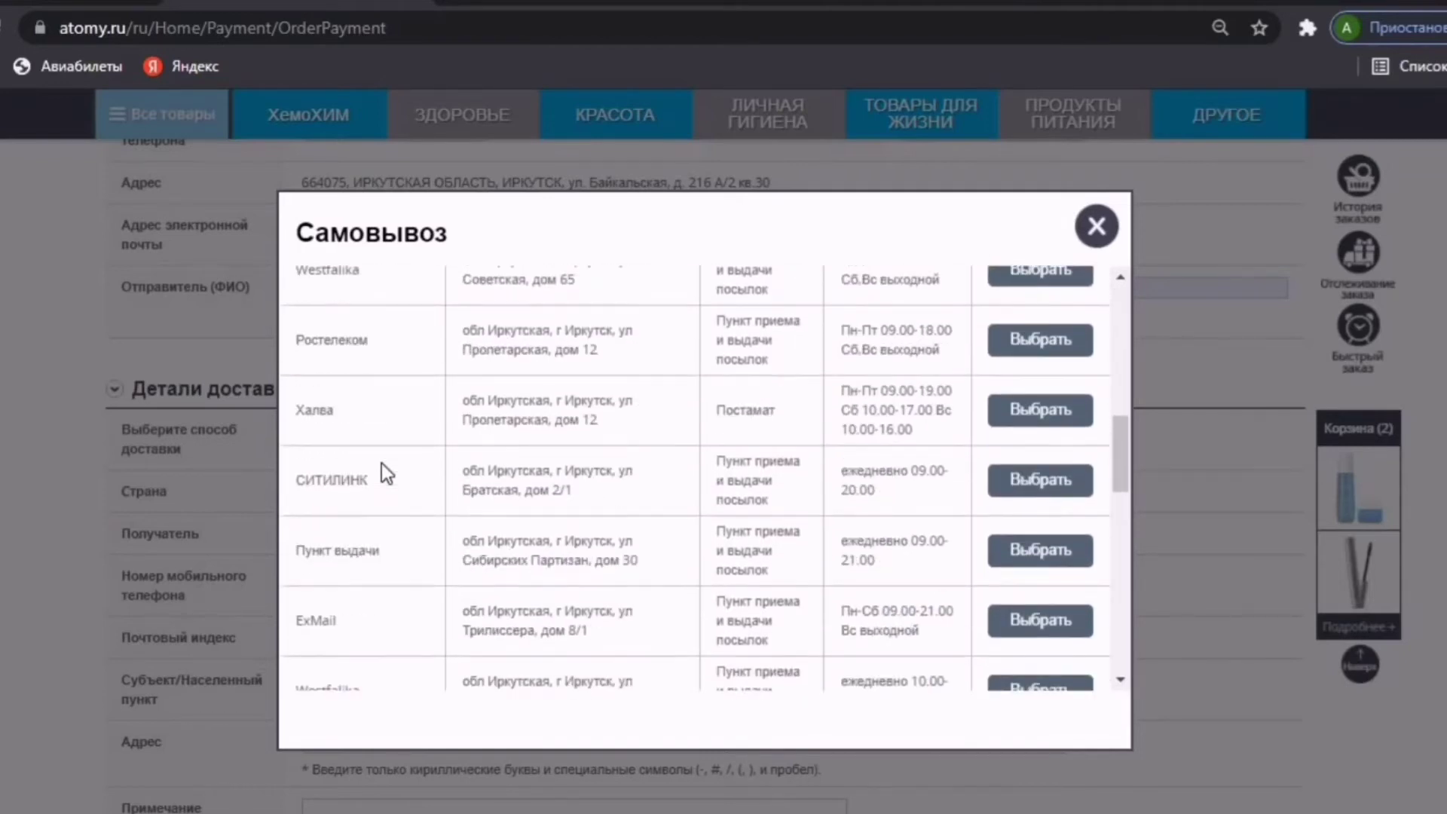
pyautogui.scroll(-15, 382, 463)
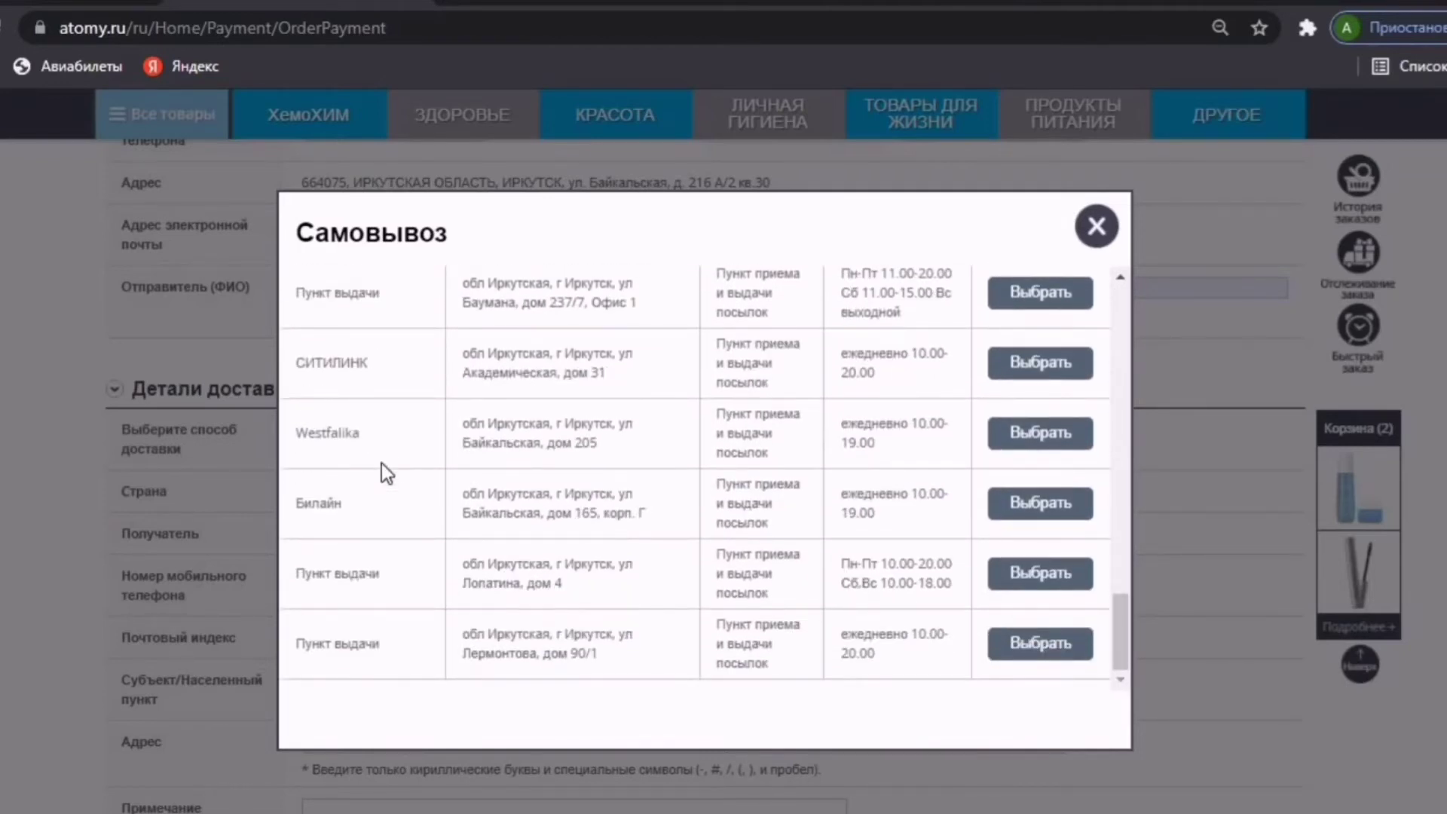
pyautogui.scroll(-5, 381, 463)
pyautogui.scroll(15, 603, 490)
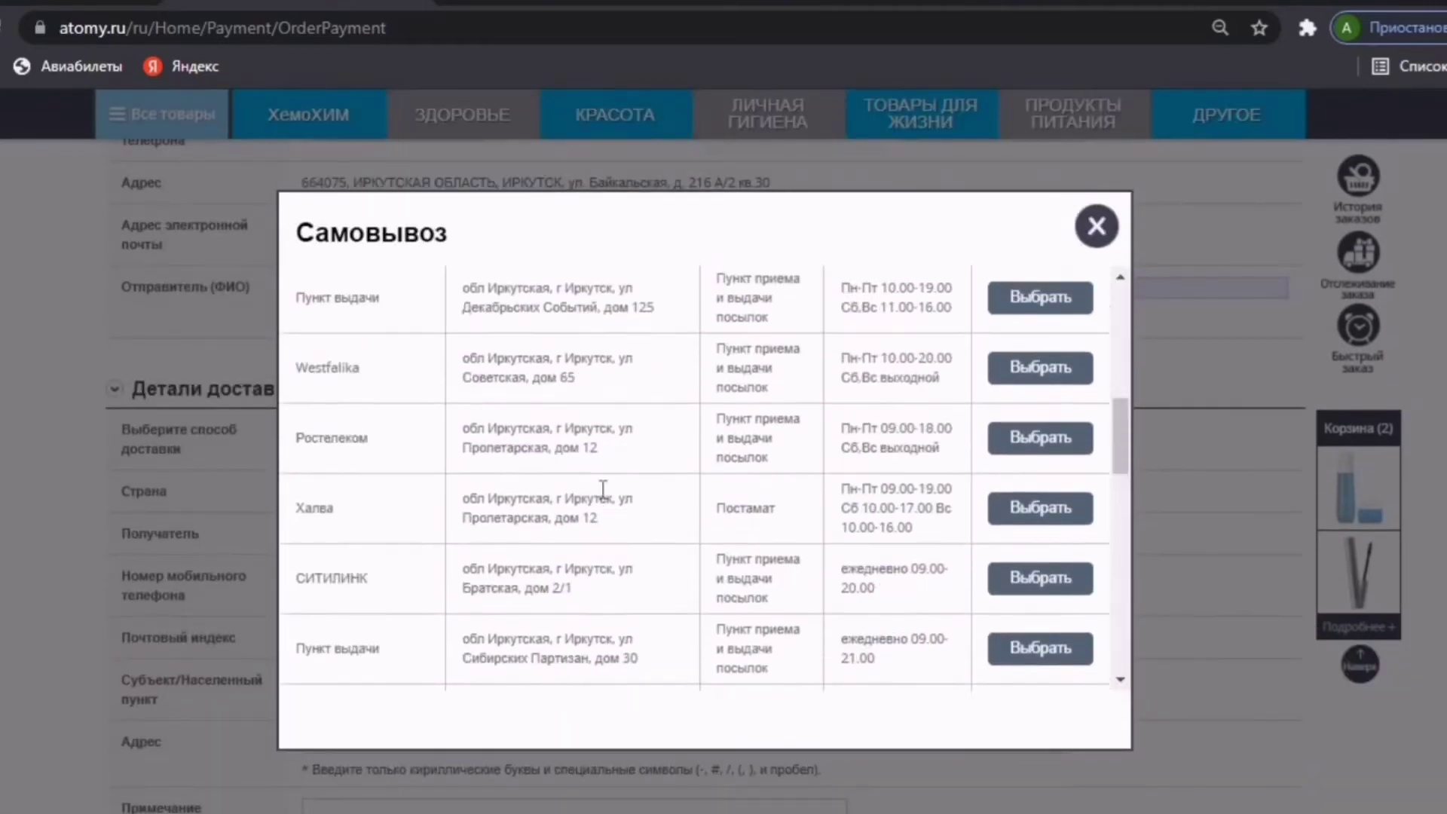
pyautogui.scroll(10, 603, 490)
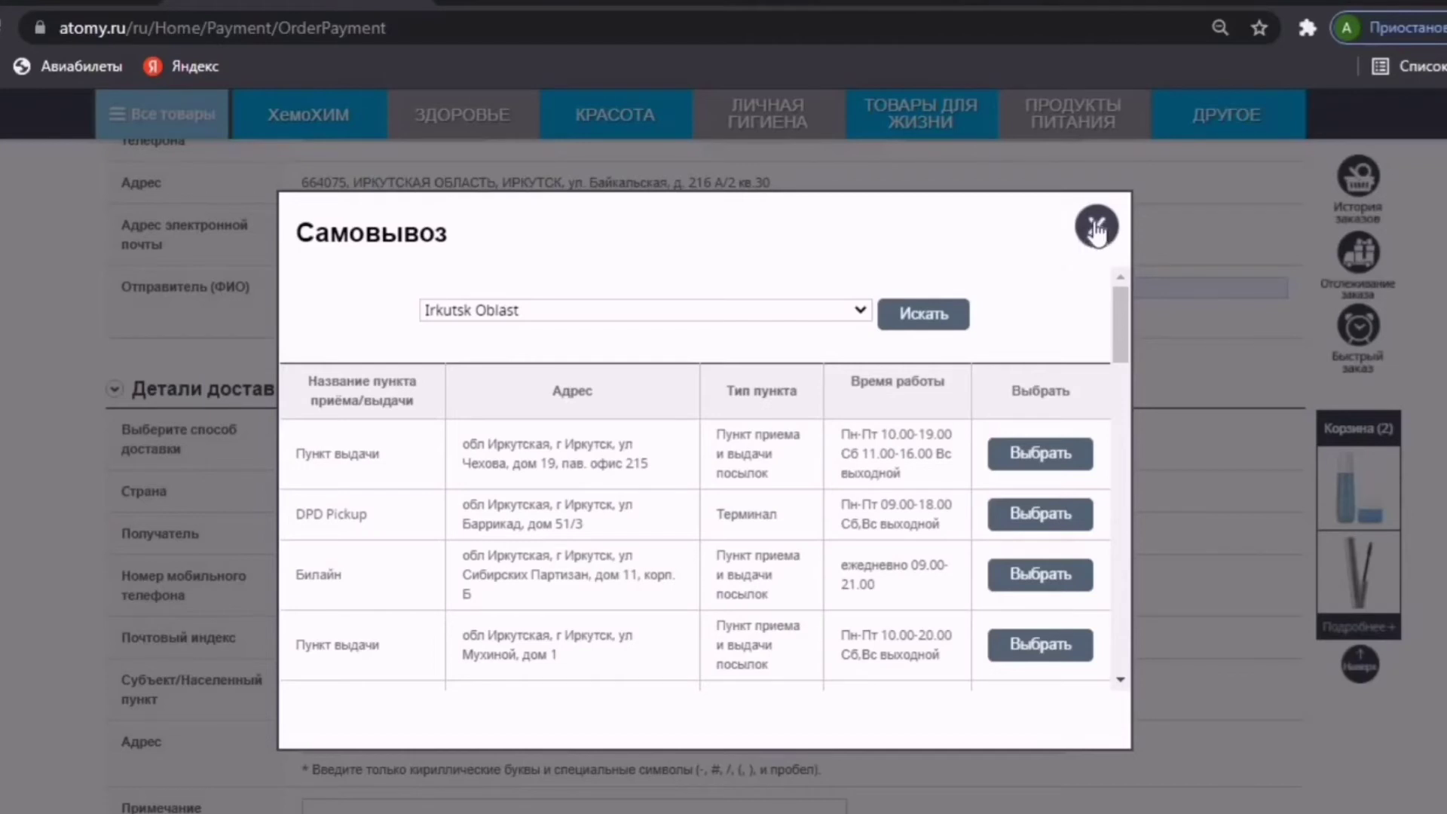
pyautogui.click(1097, 228)
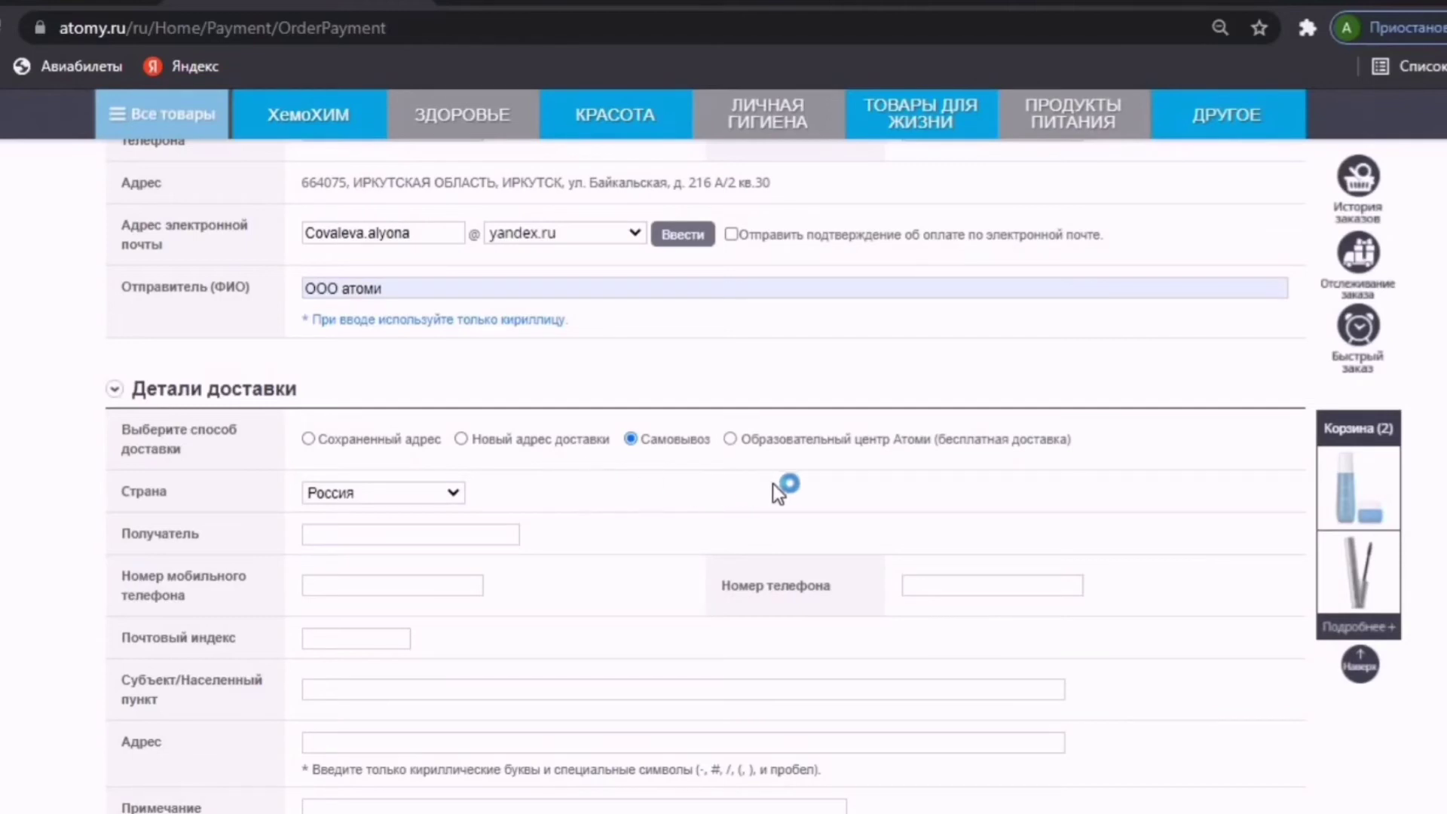
# Step: Set the delivery method to Образовательный центр Атоми (бесплатная доставка) and fill in the customer's own phone number
pyautogui.click(743, 440)
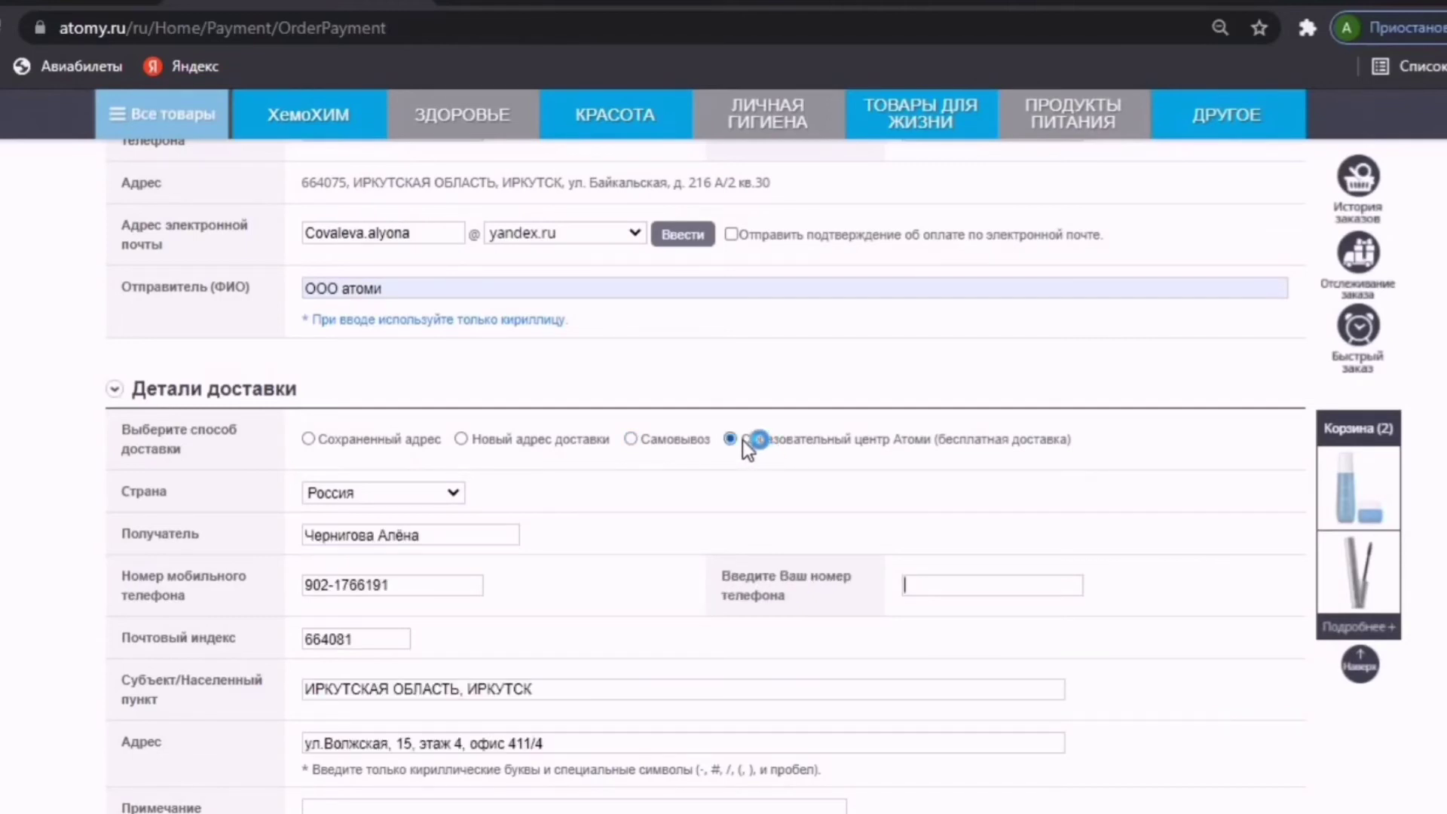
pyautogui.scroll(-2, 743, 441)
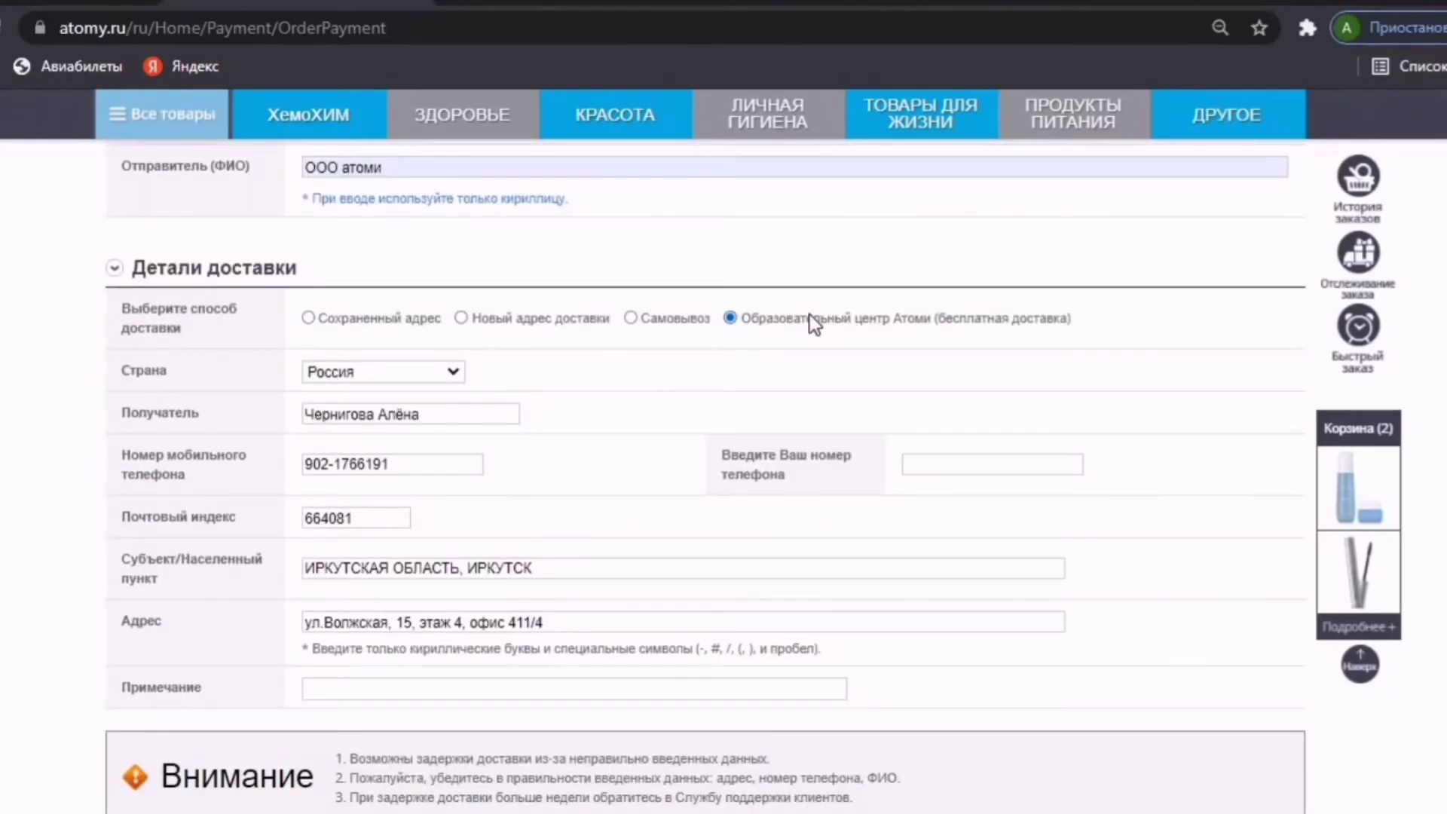
pyautogui.rightClick(929, 466)
pyautogui.click(1001, 273)
# Step: Check the completed delivery details and continue to the payment stage of the order
pyautogui.scroll(-3, 1003, 464)
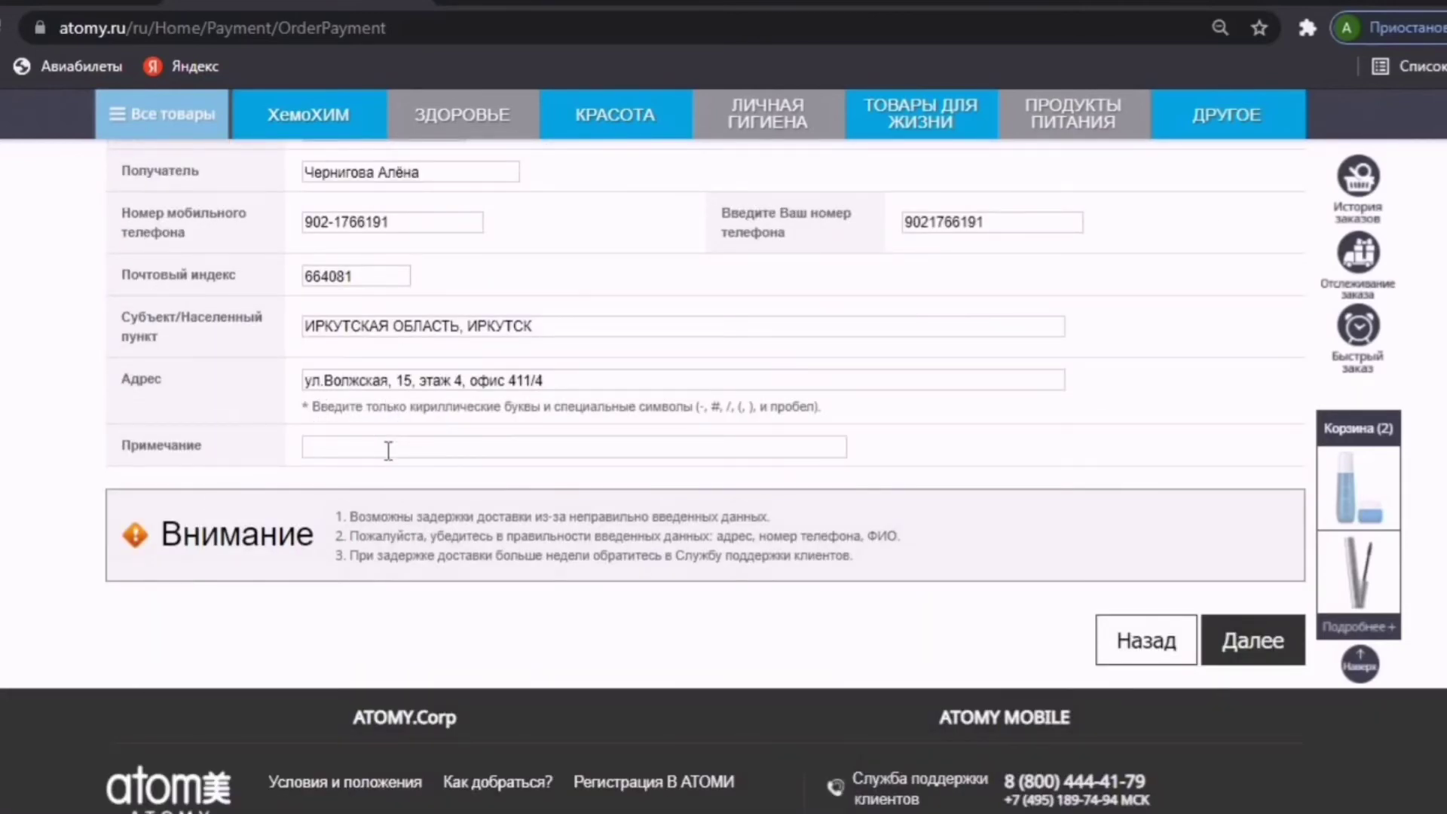
pyautogui.scroll(5, 388, 451)
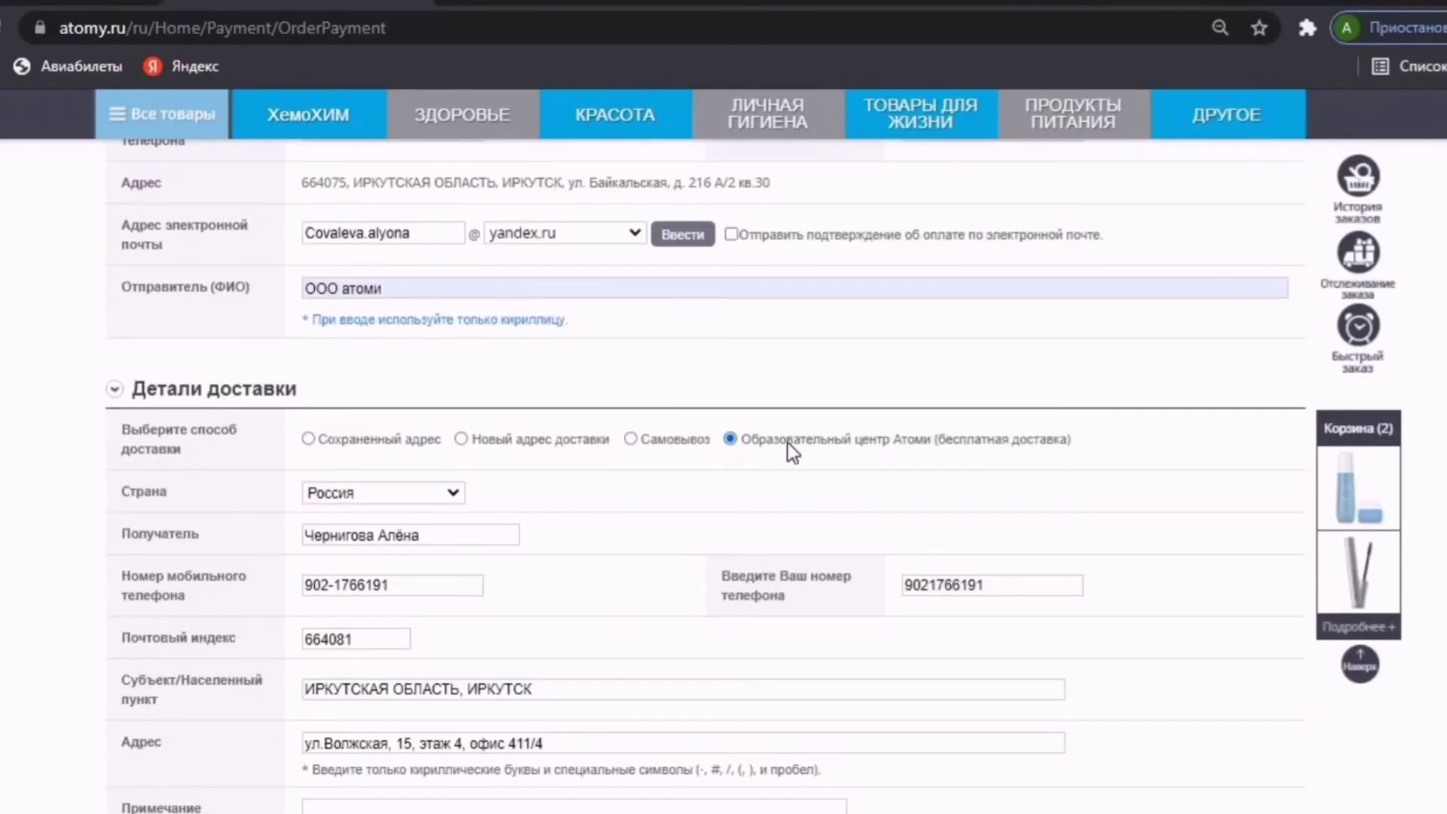
pyautogui.scroll(-6, 789, 441)
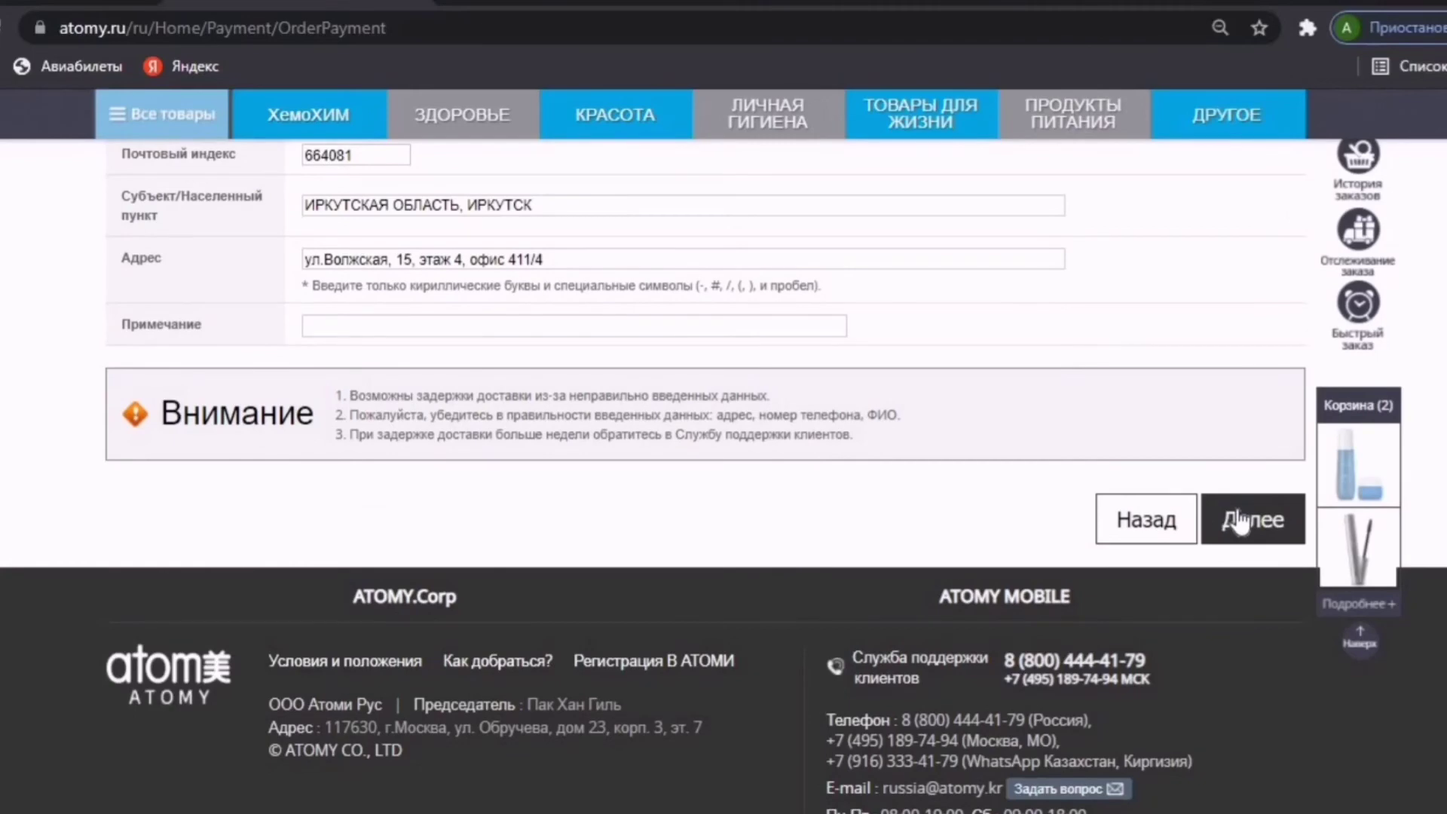
pyautogui.click(1240, 521)
# Step: Review the order summary, confirm that the order data is correct and proceed to pay by bank card
pyautogui.scroll(-5, 1146, 517)
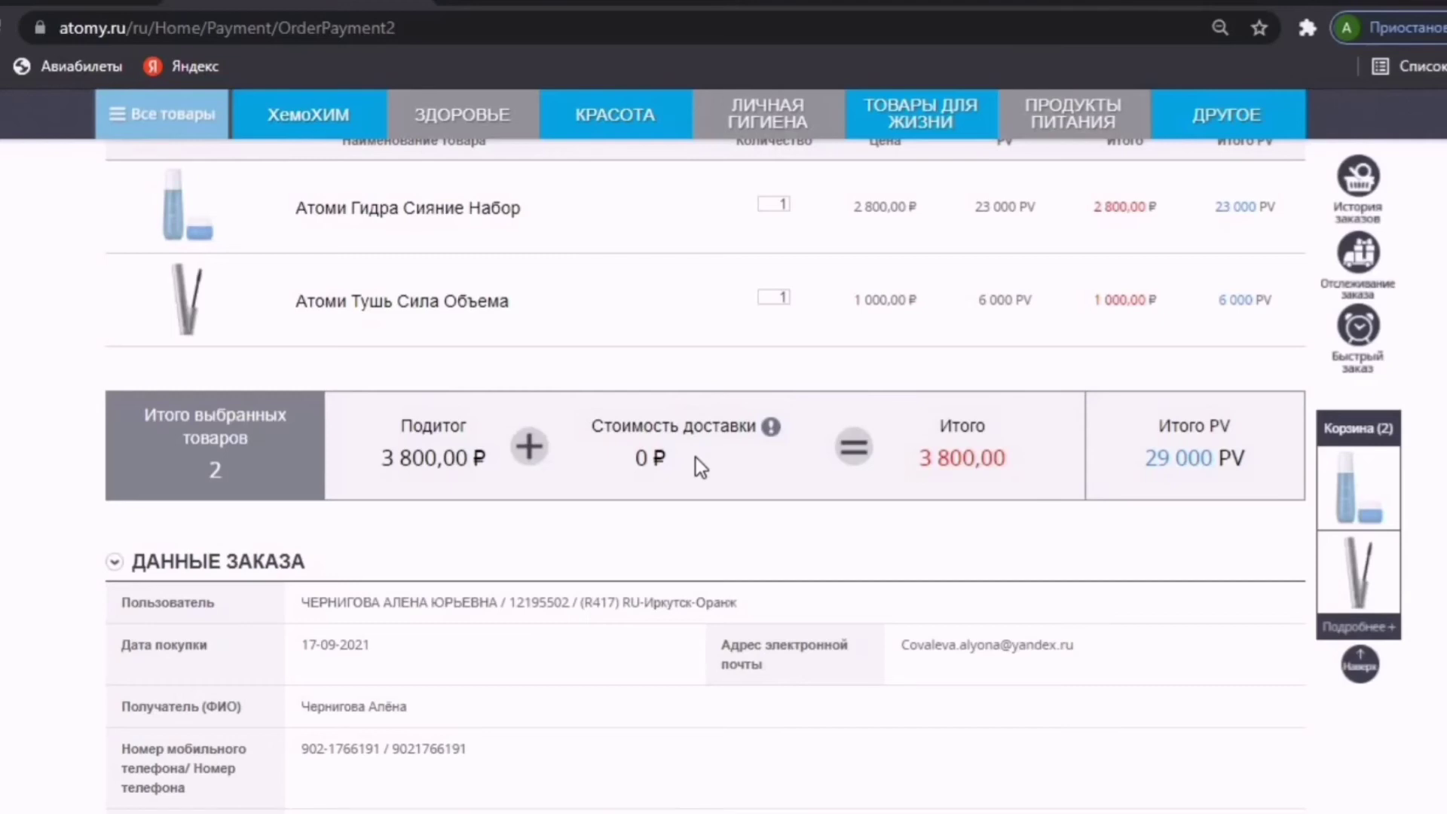
pyautogui.scroll(-3, 689, 472)
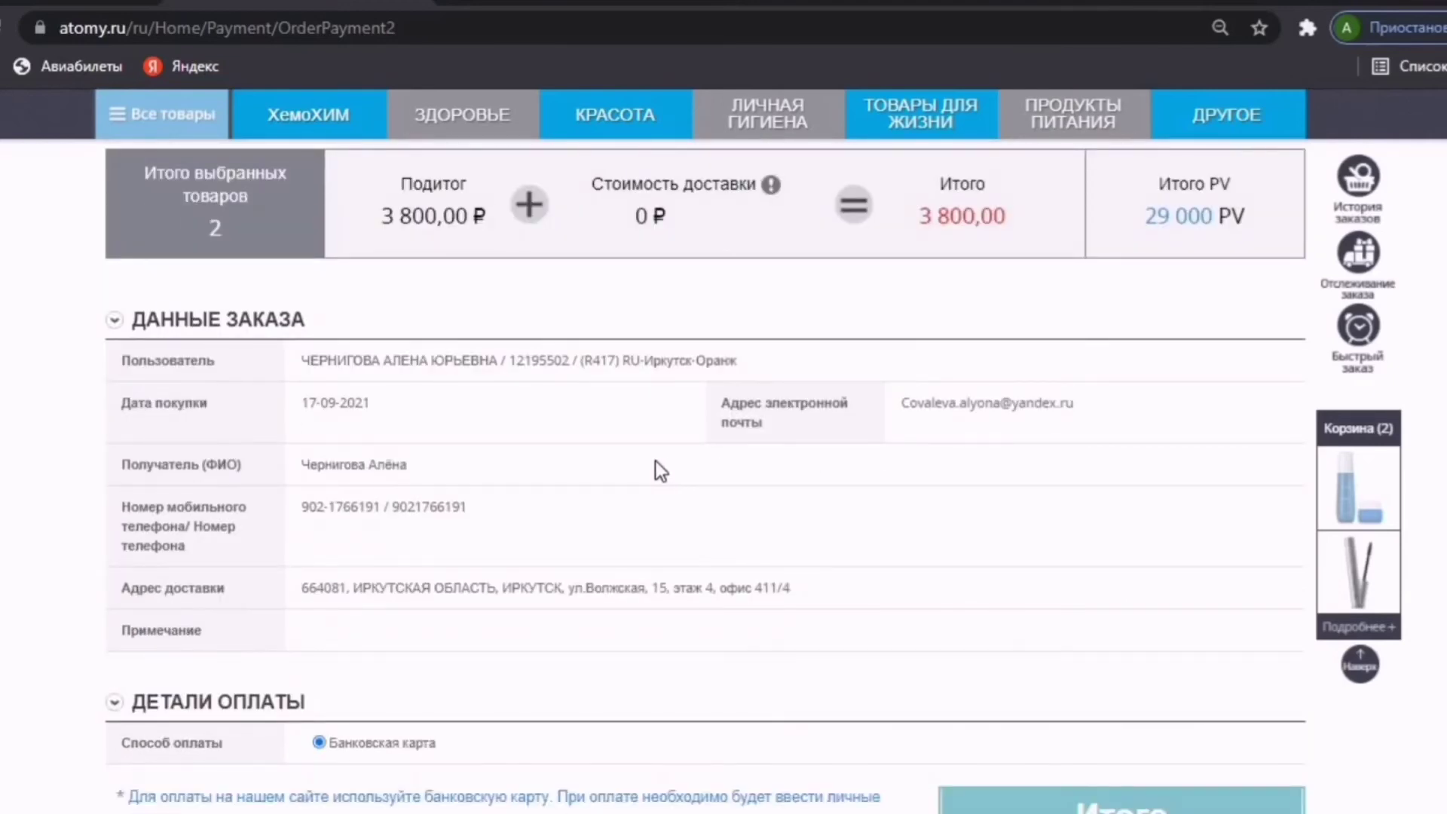
pyautogui.scroll(5, 655, 461)
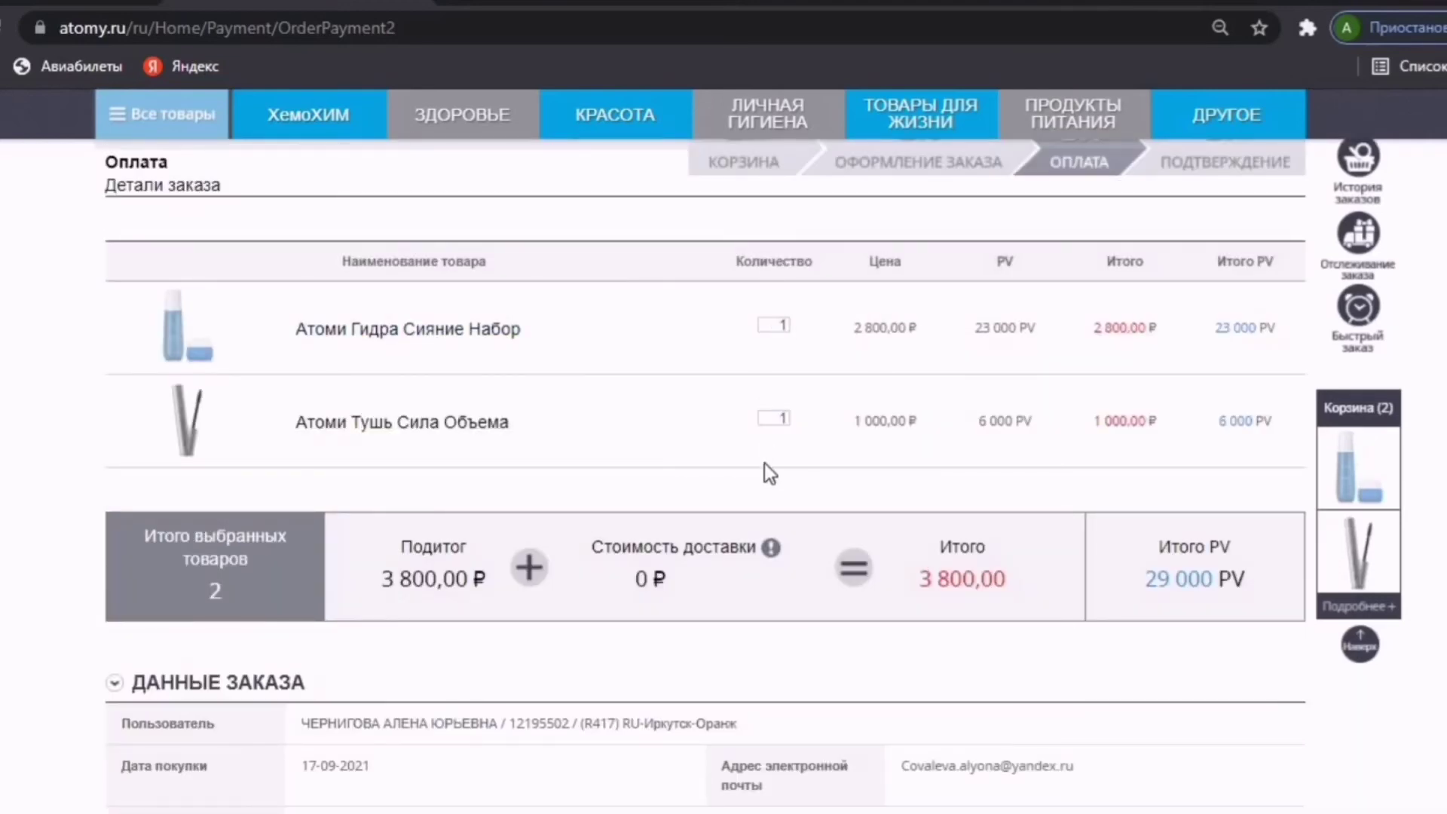
pyautogui.scroll(-3, 768, 473)
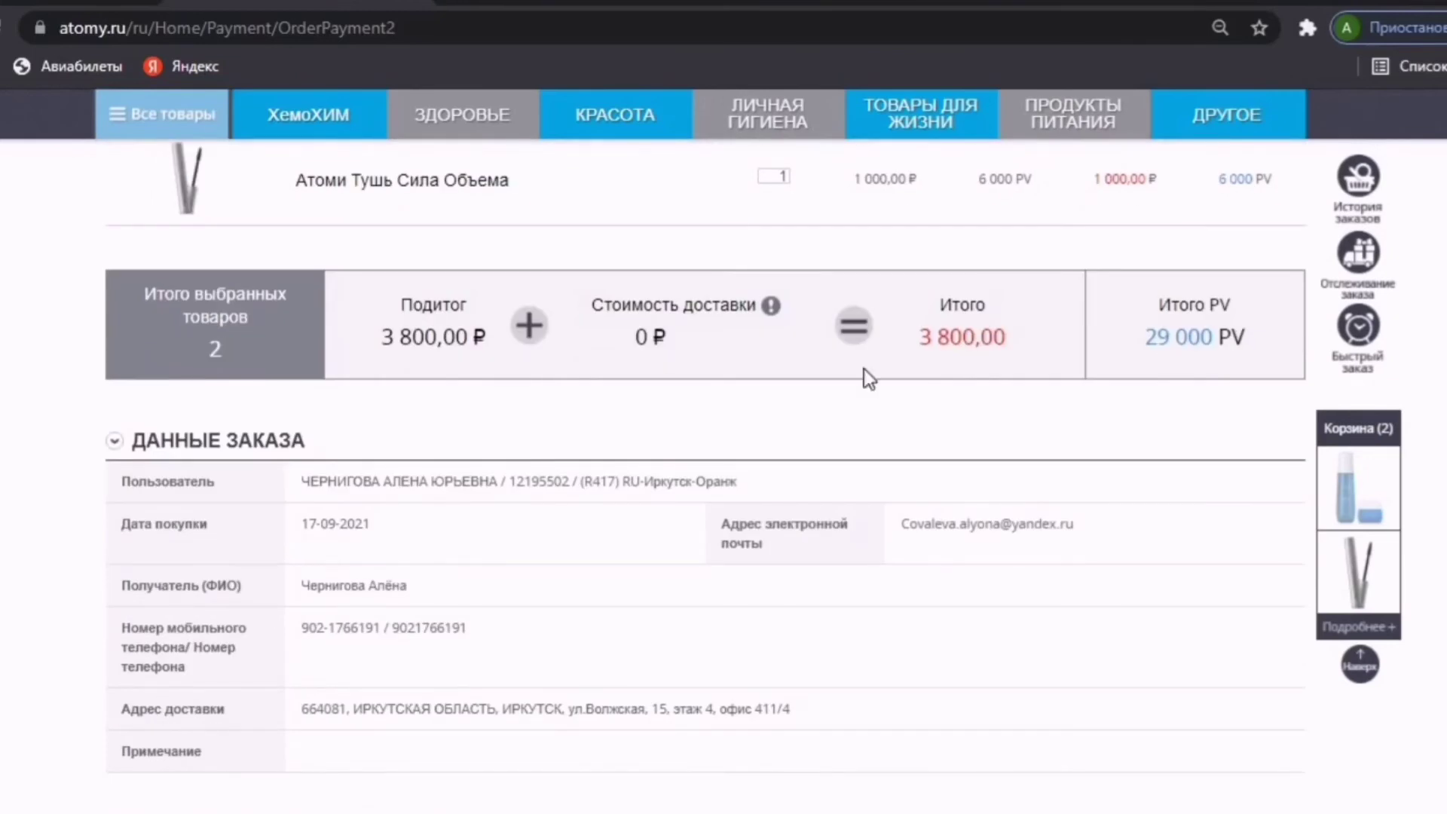
pyautogui.scroll(-2, 864, 369)
pyautogui.scroll(-6, 436, 476)
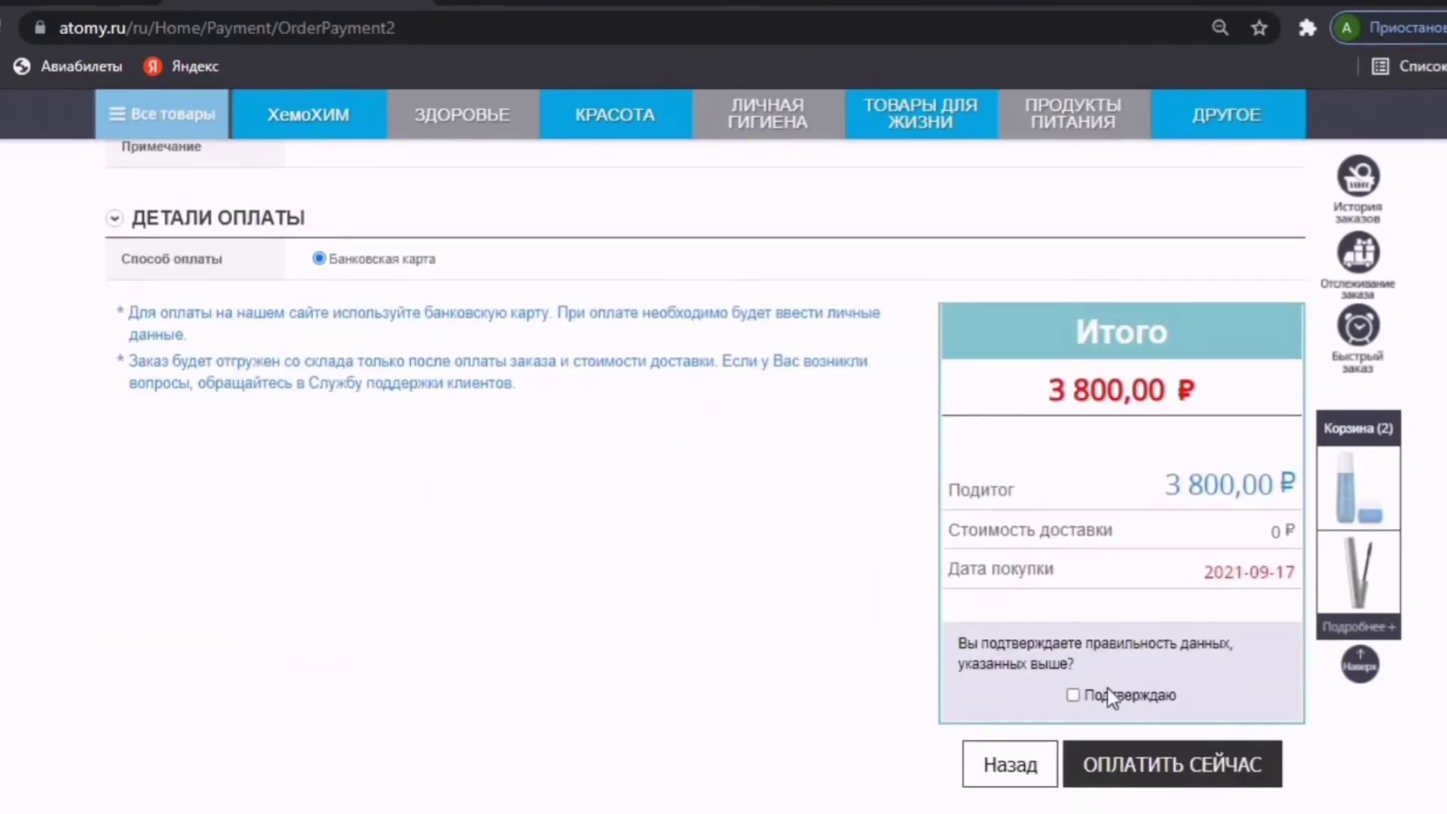
pyautogui.scroll(-1, 1106, 689)
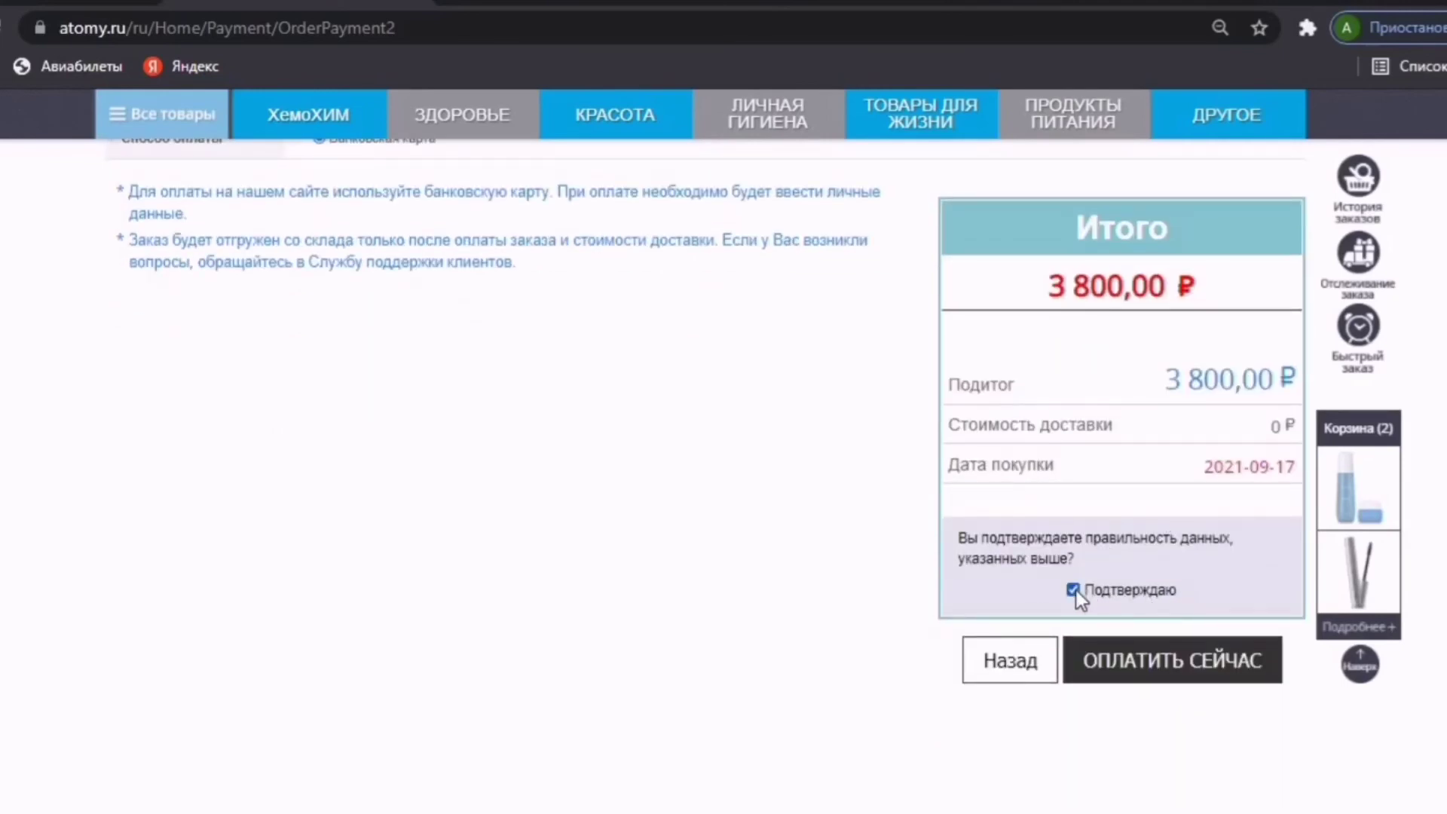
pyautogui.click(1160, 661)
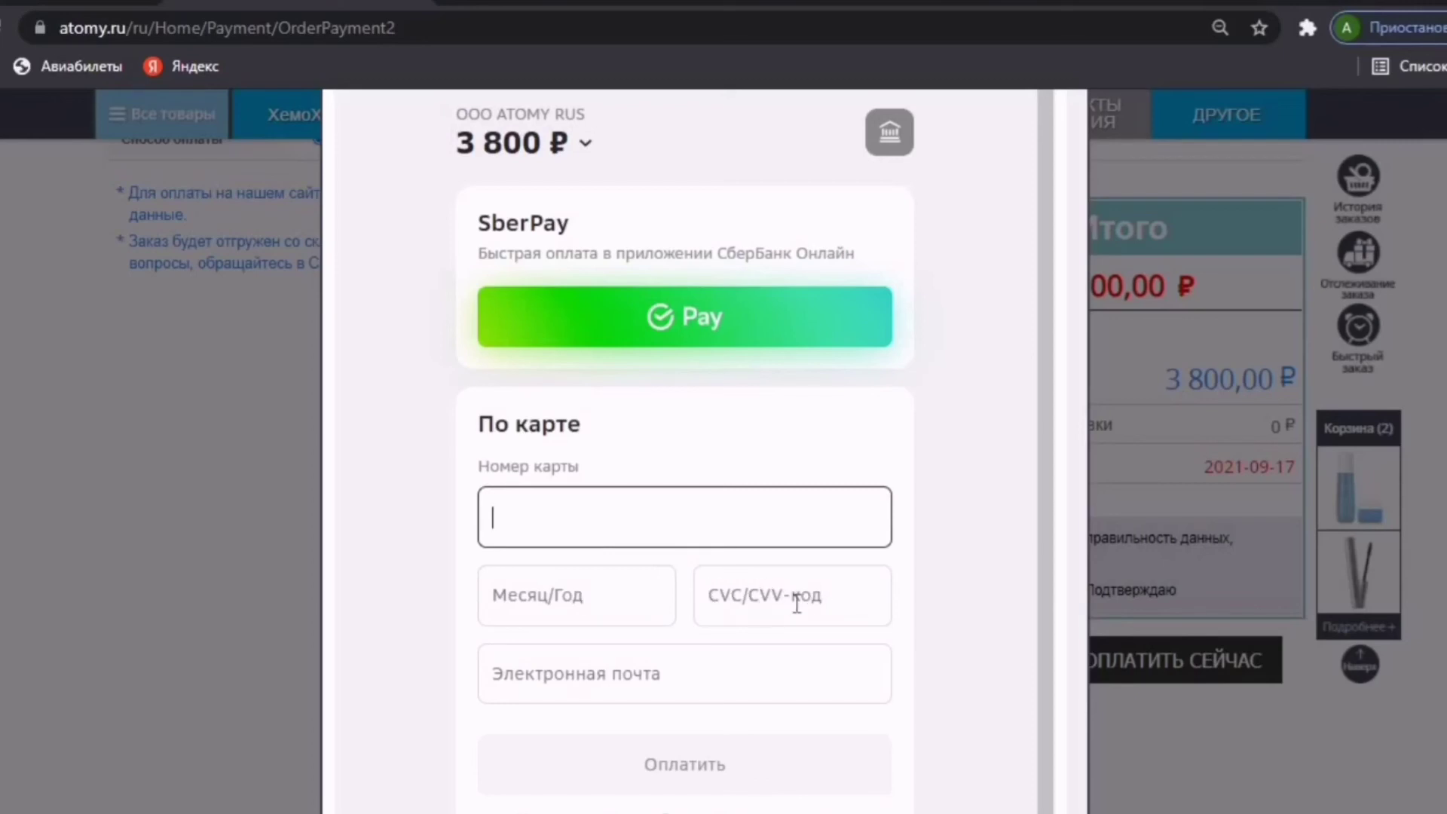
# Step: Examine the SberPay and card payment options in the payment form, and close it without paying
pyautogui.scroll(-1, 797, 603)
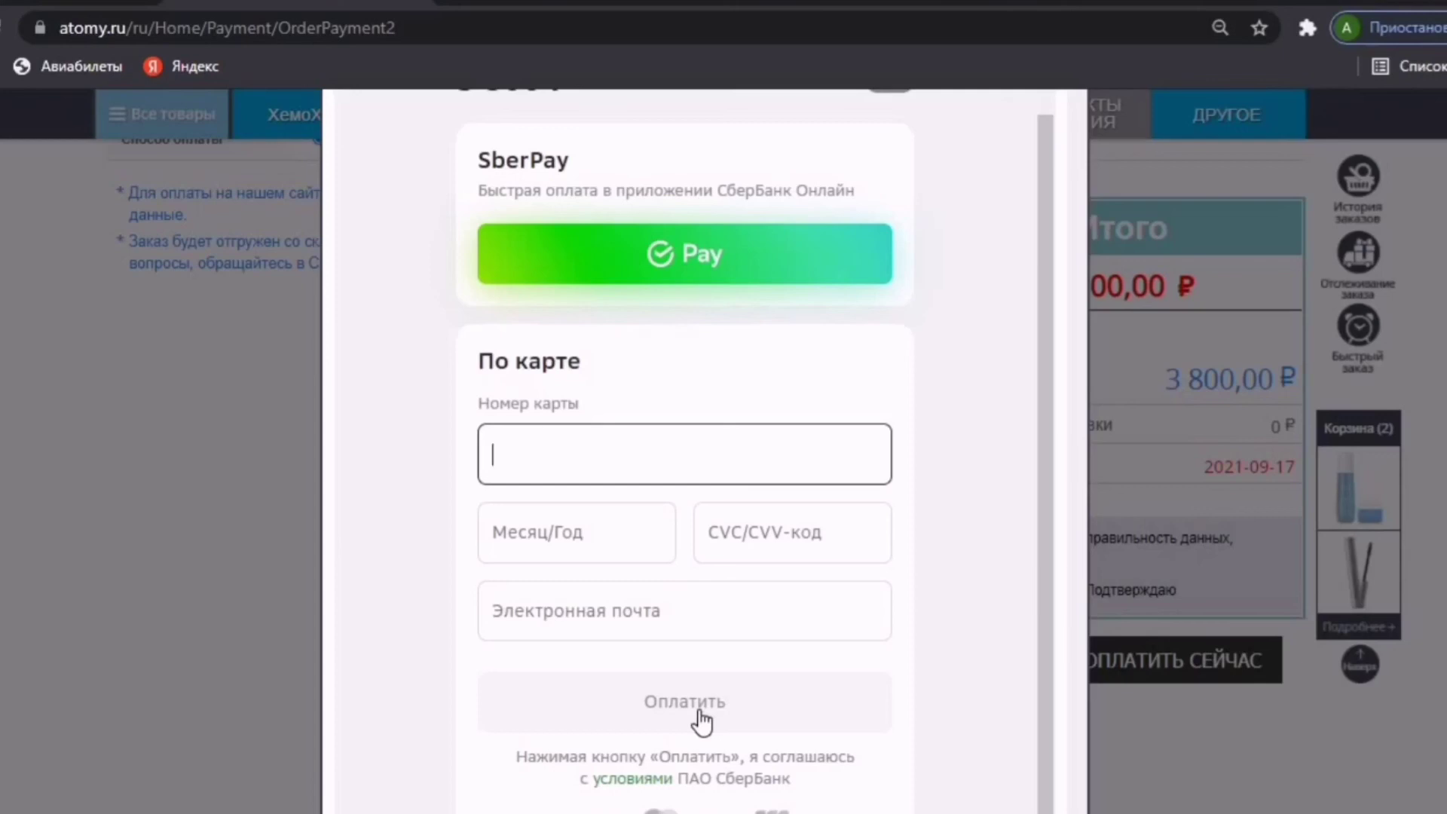
pyautogui.scroll(1, 738, 678)
pyautogui.scroll(5, 739, 679)
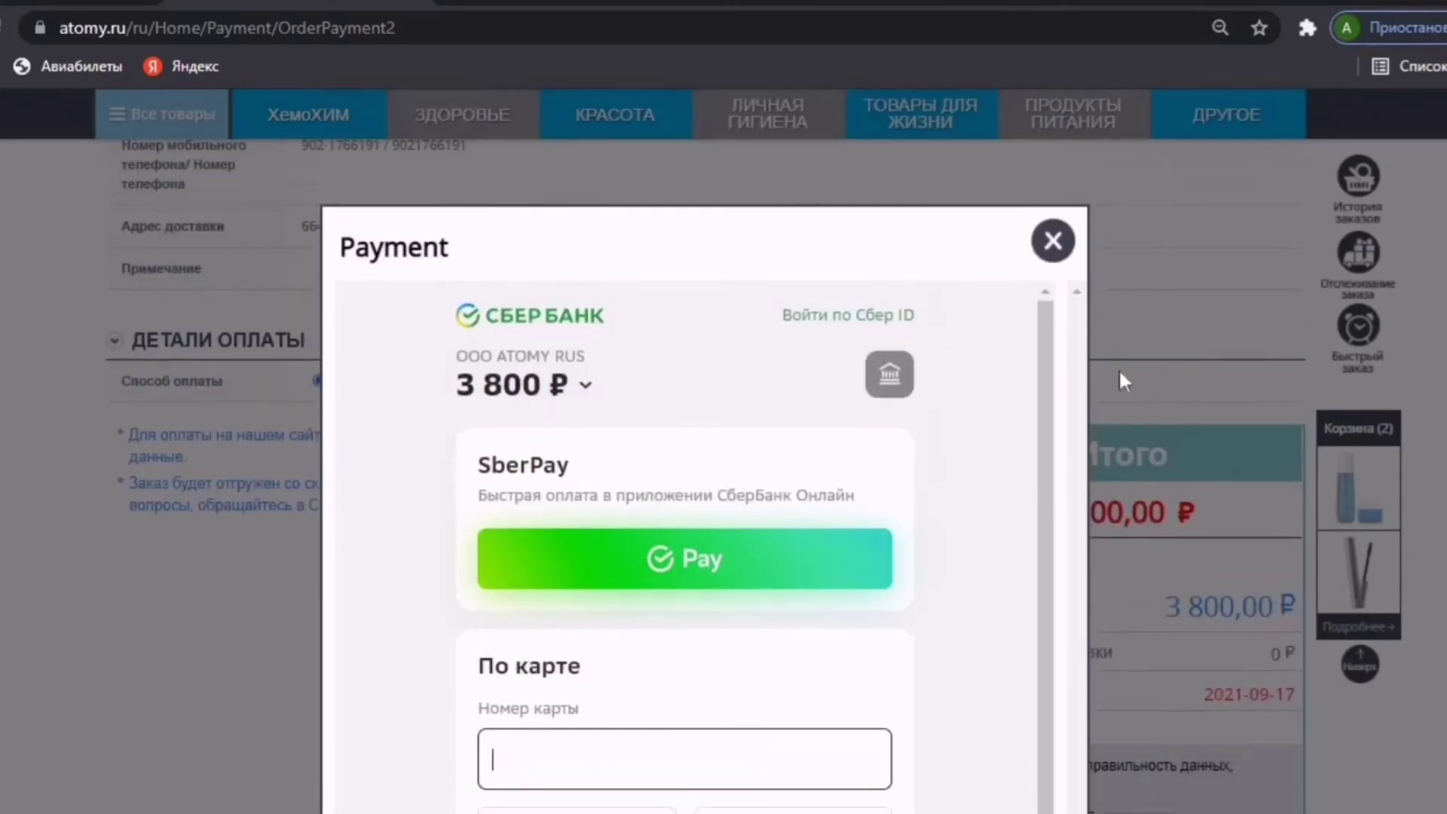
pyautogui.click(1050, 363)
# Step: Open the order tracking page and examine the delivery stages and the list of tracked orders
pyautogui.scroll(10, 995, 453)
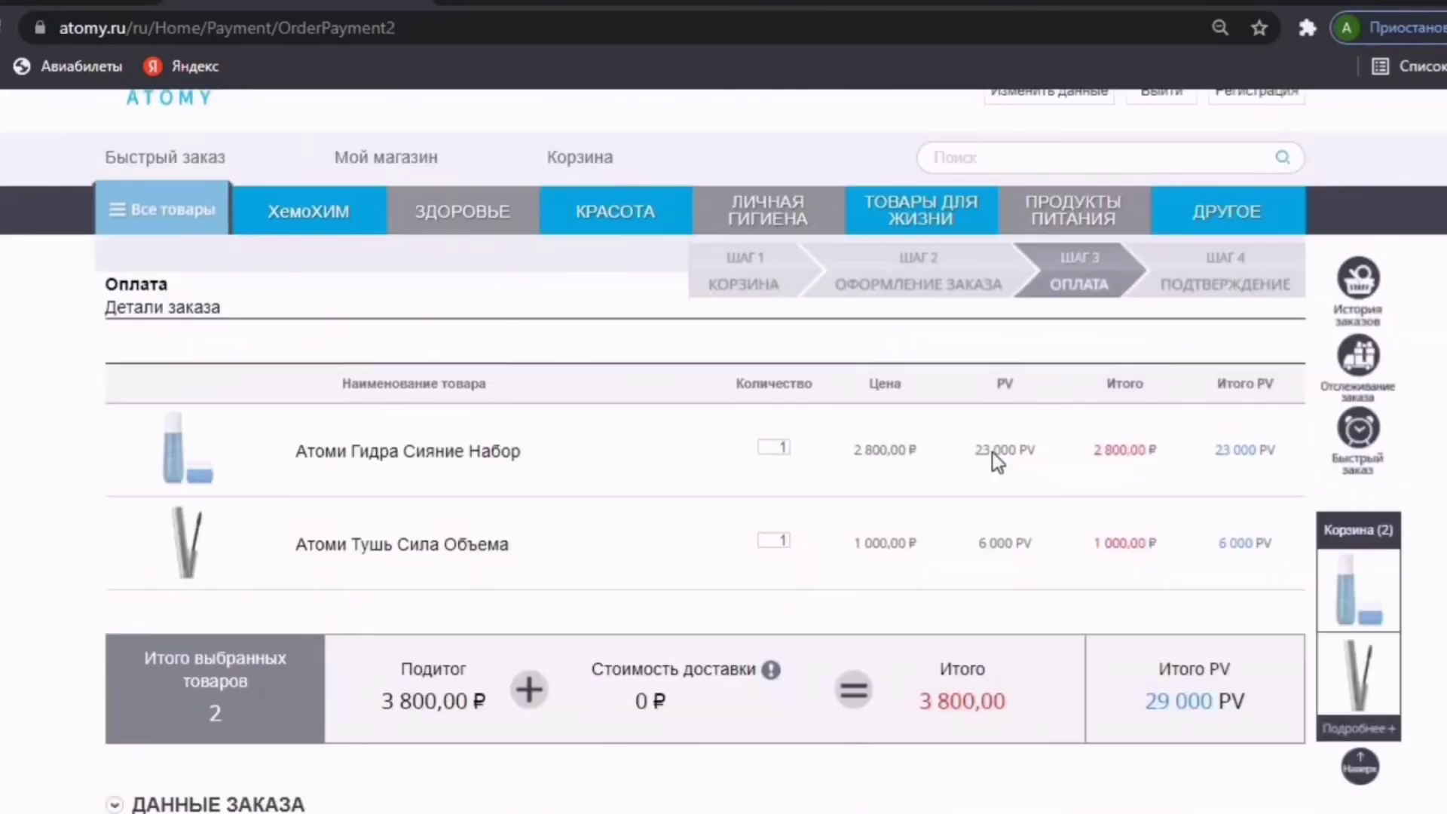
pyautogui.scroll(2, 995, 452)
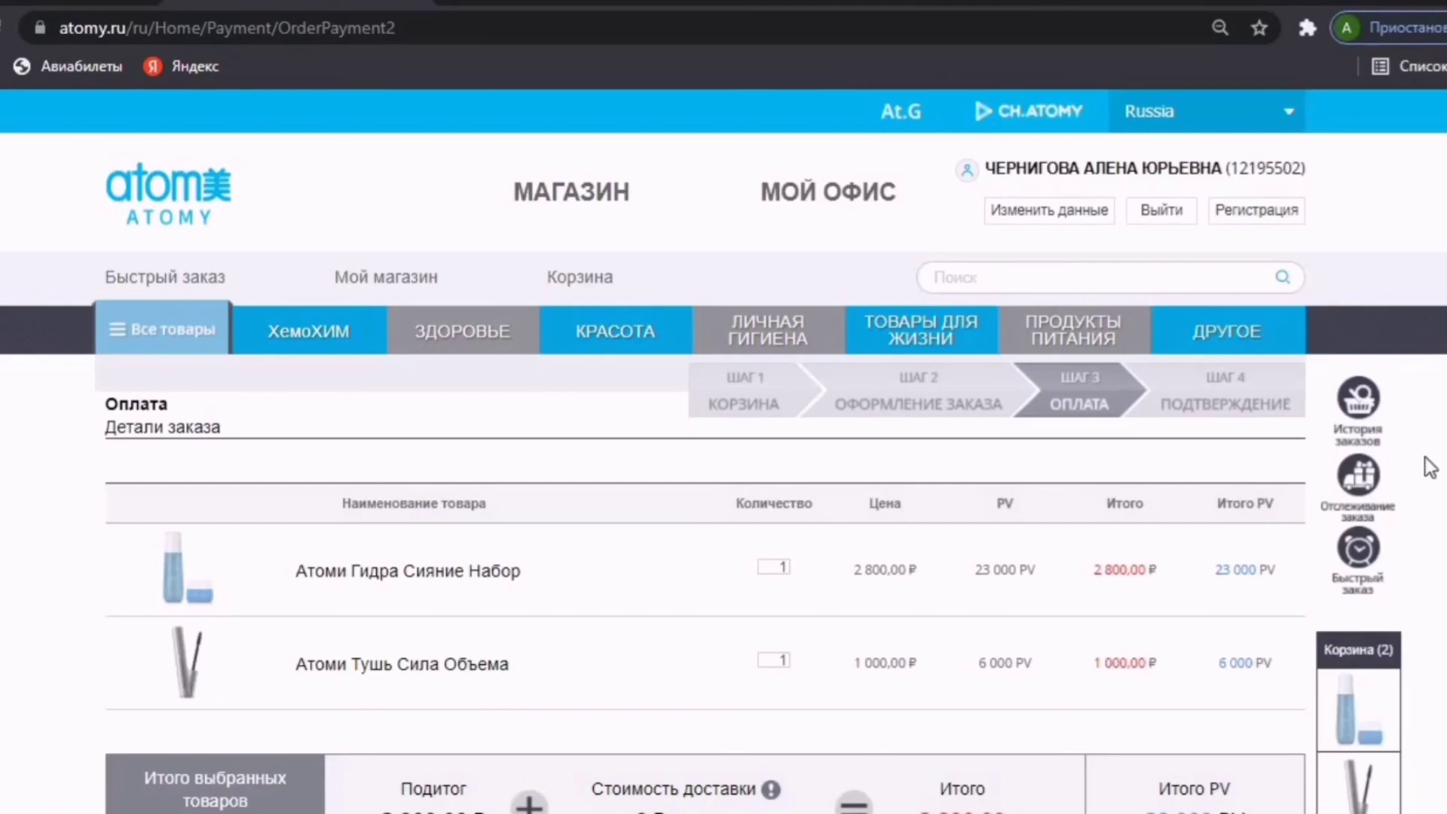
pyautogui.click(1357, 506)
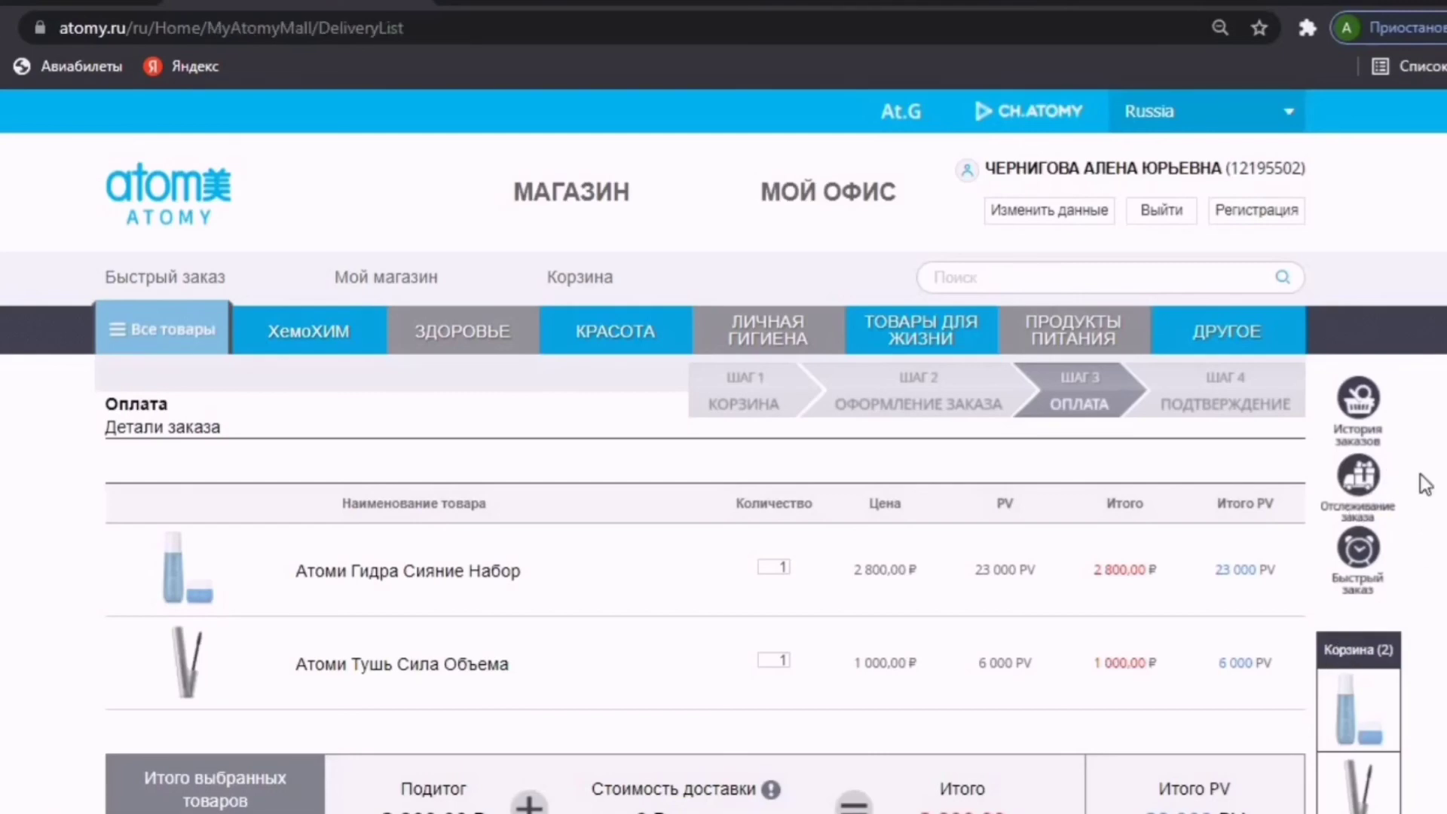
pyautogui.scroll(-5, 1335, 528)
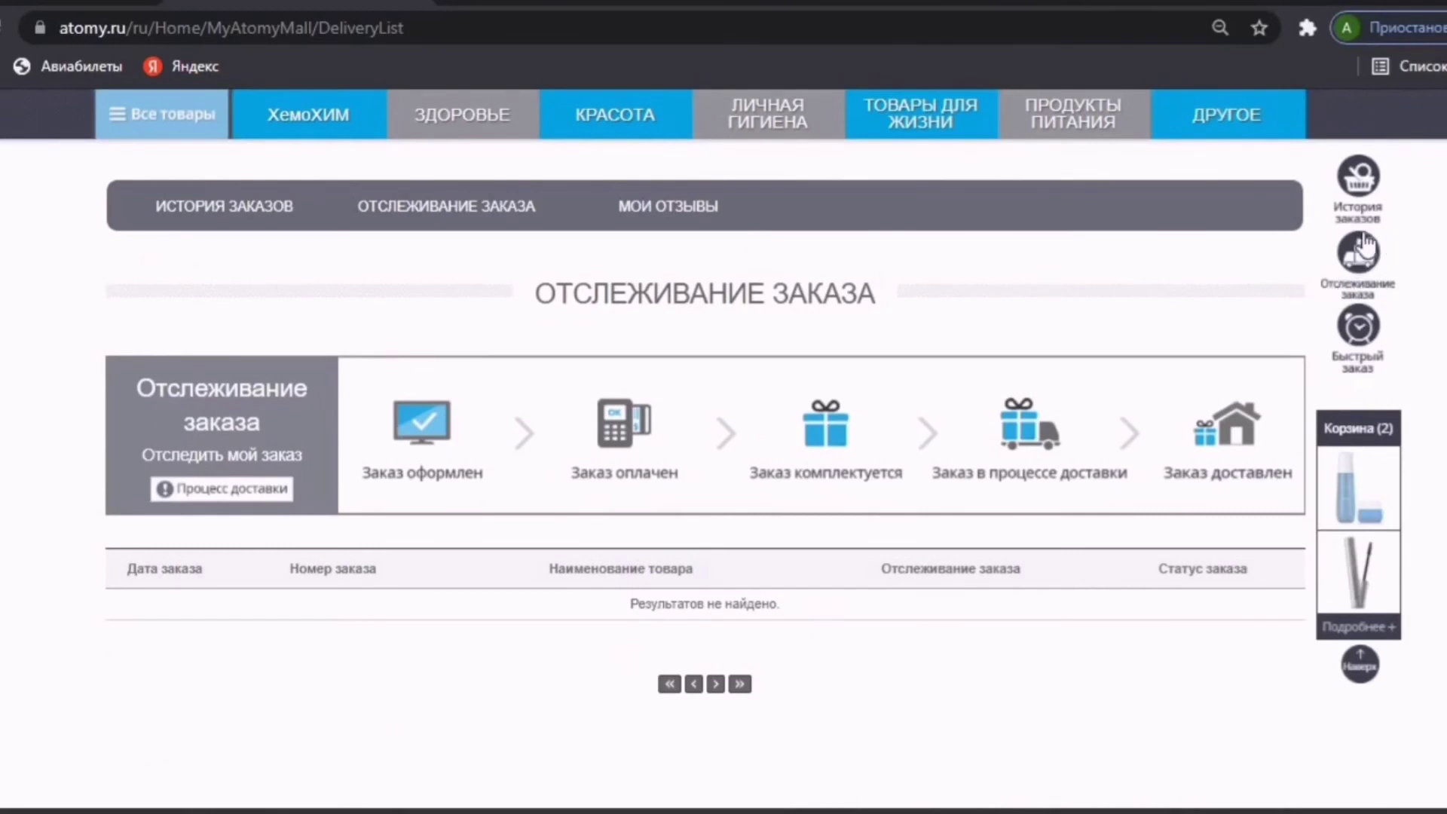
# Step: Open the order history page and examine its period and status filters
pyautogui.scroll(3, 1357, 305)
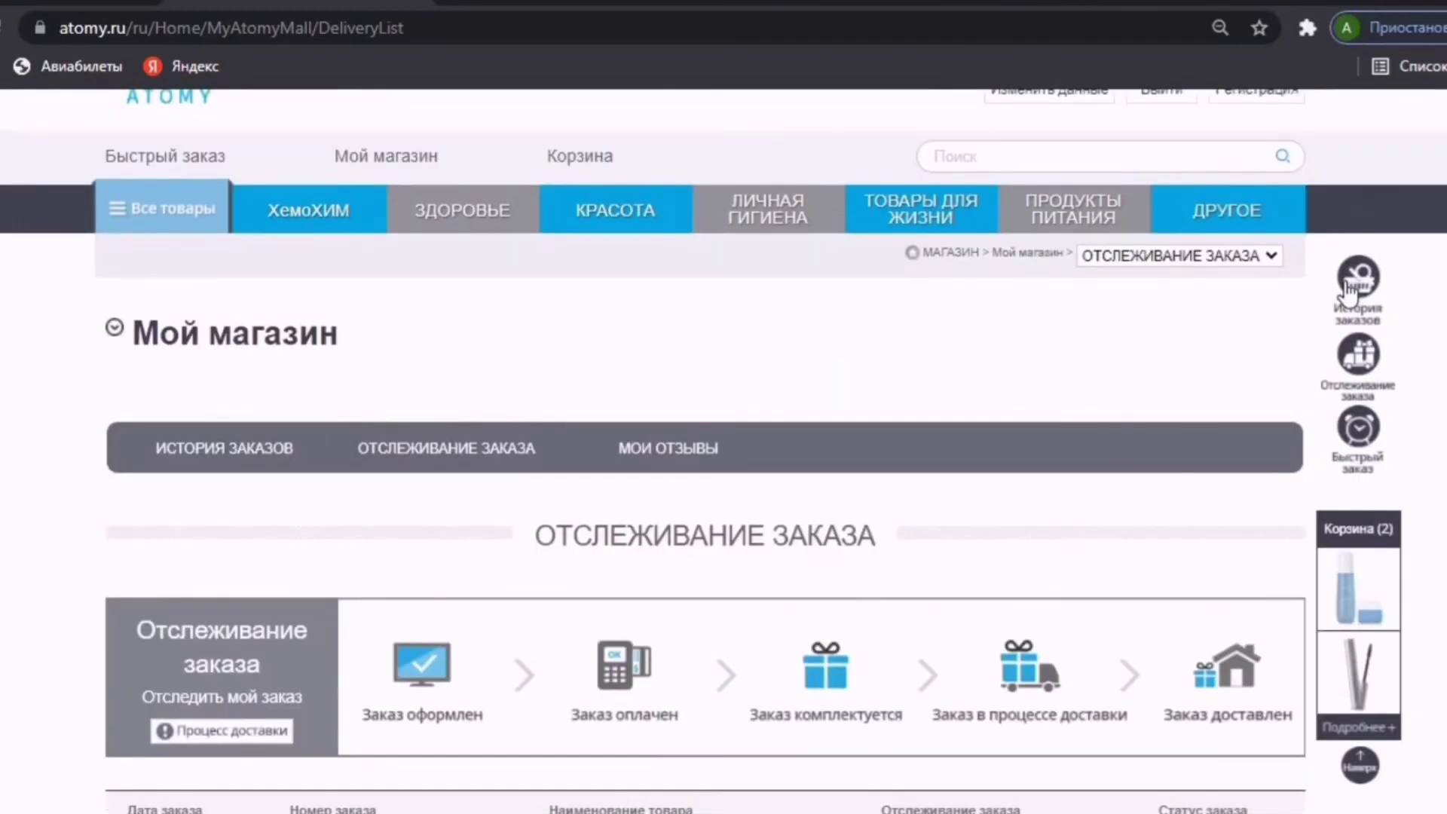
pyautogui.click(1351, 287)
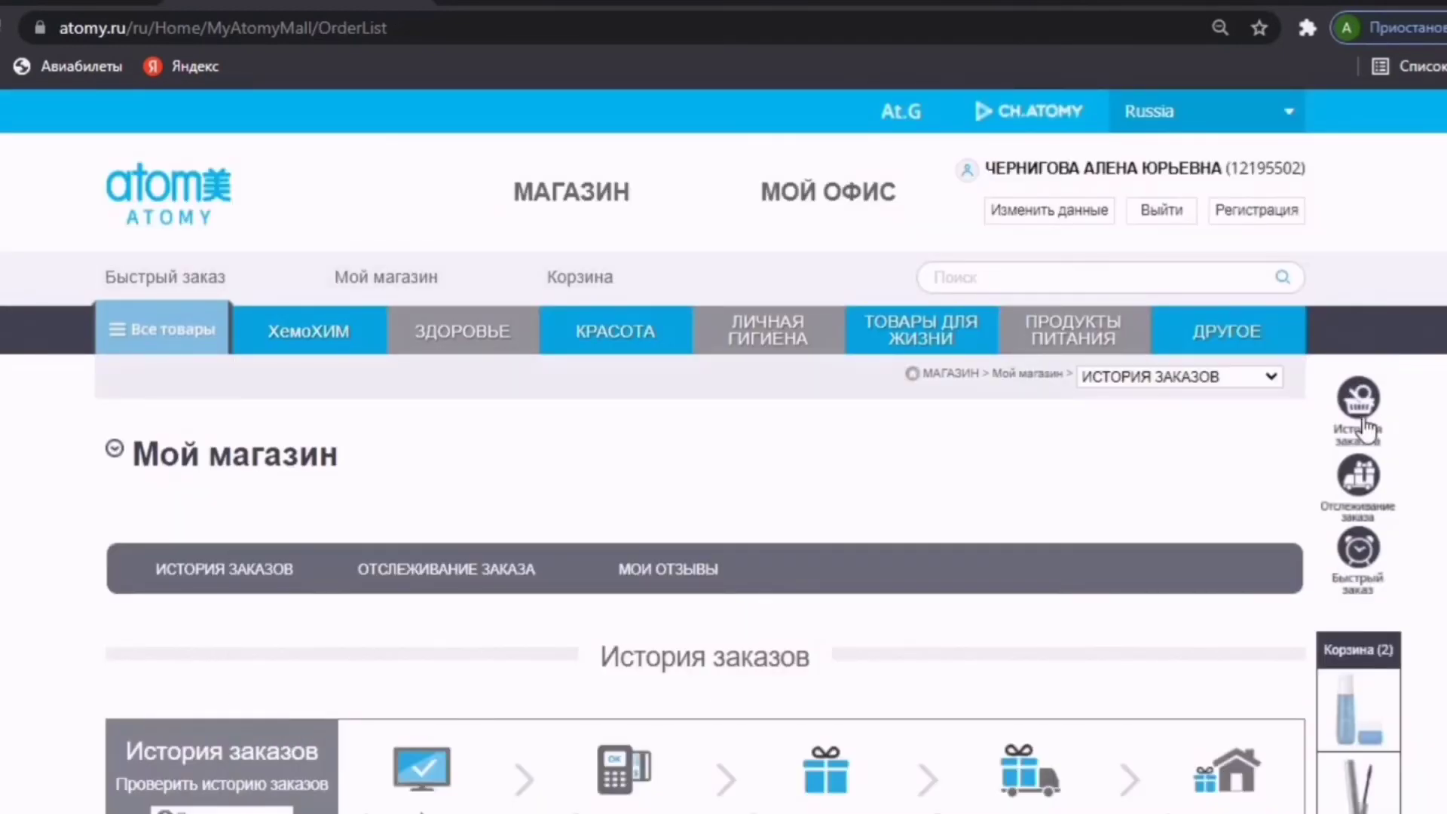
pyautogui.scroll(-5, 1366, 429)
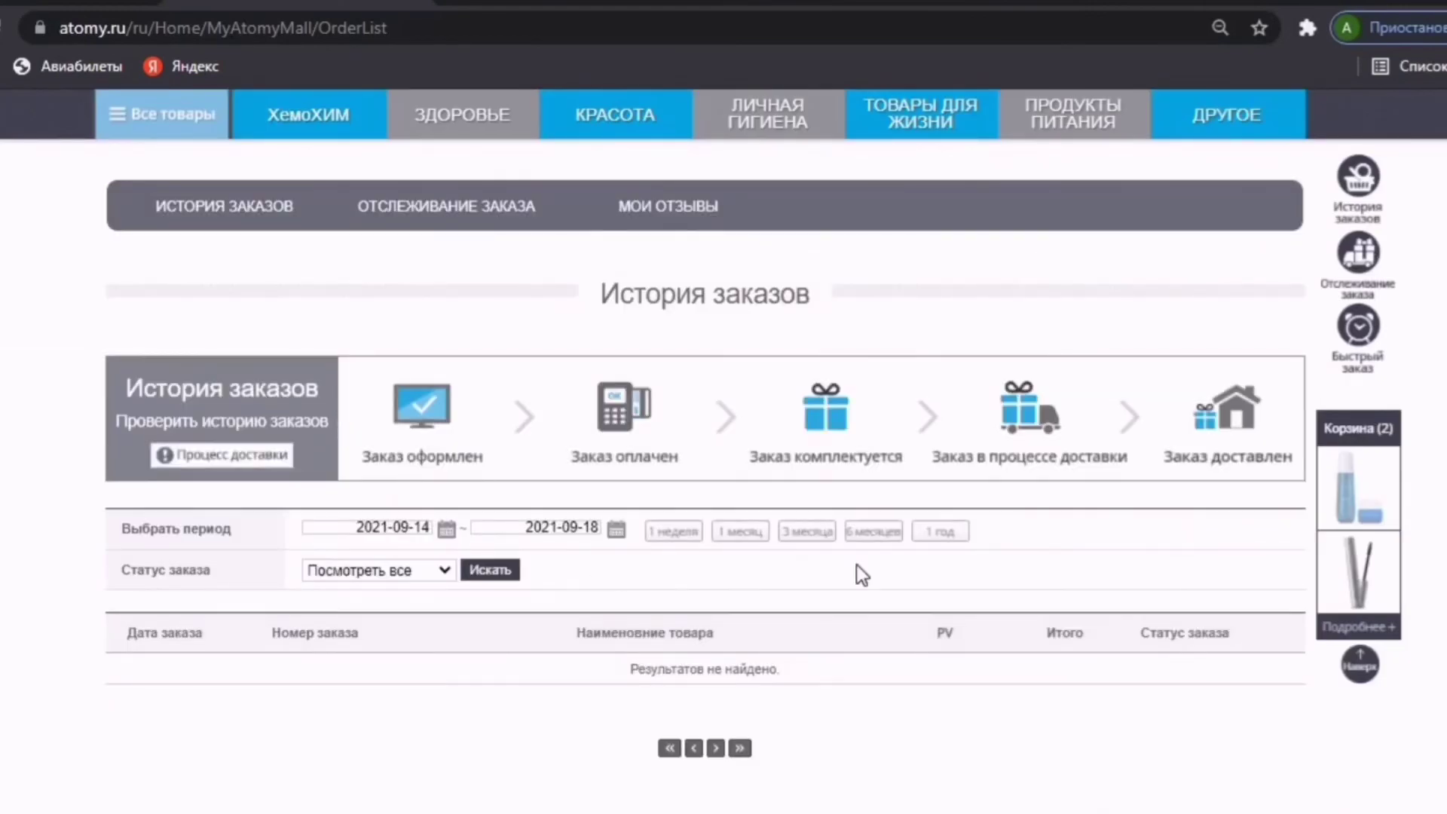